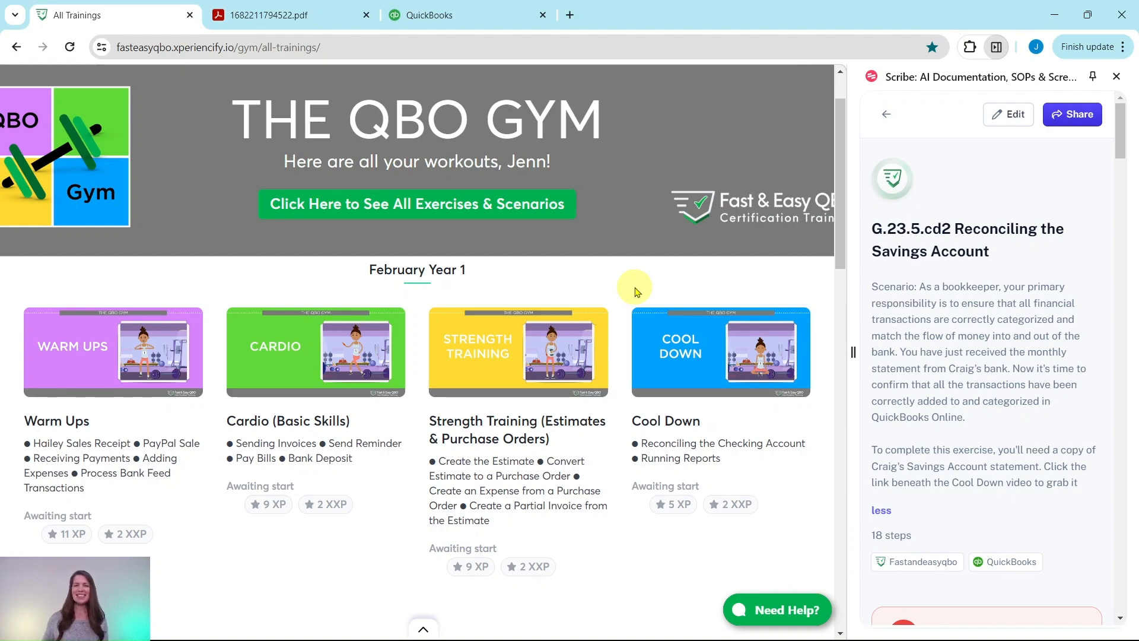
Open the Cool Down lesson for May Year 1 from the training list.
scroll(634, 297, down, 15)
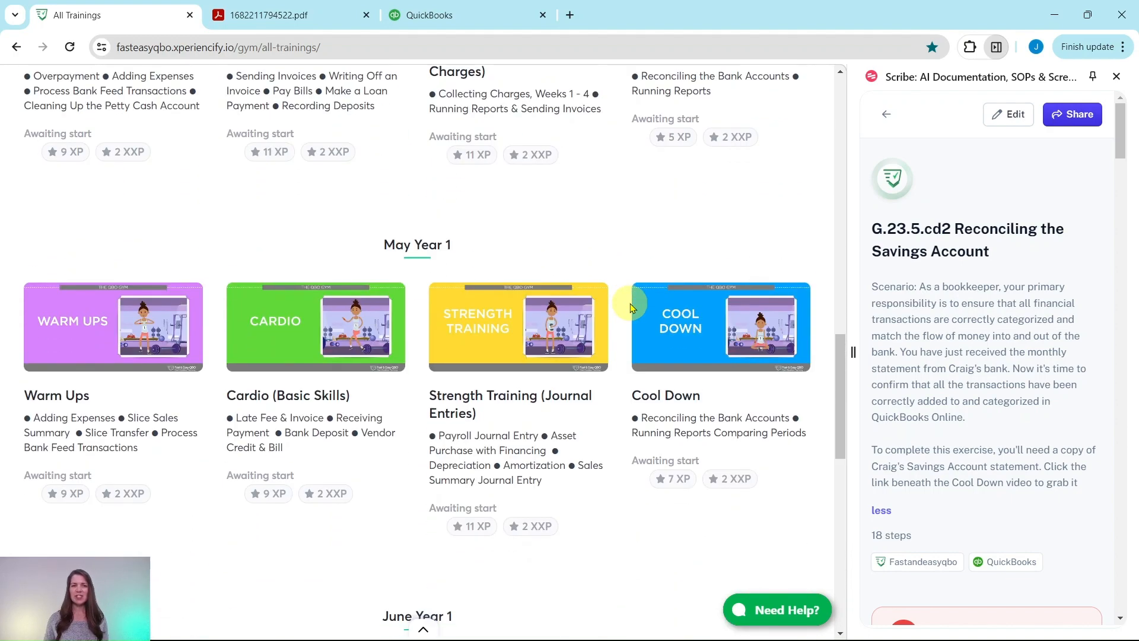
click(719, 346)
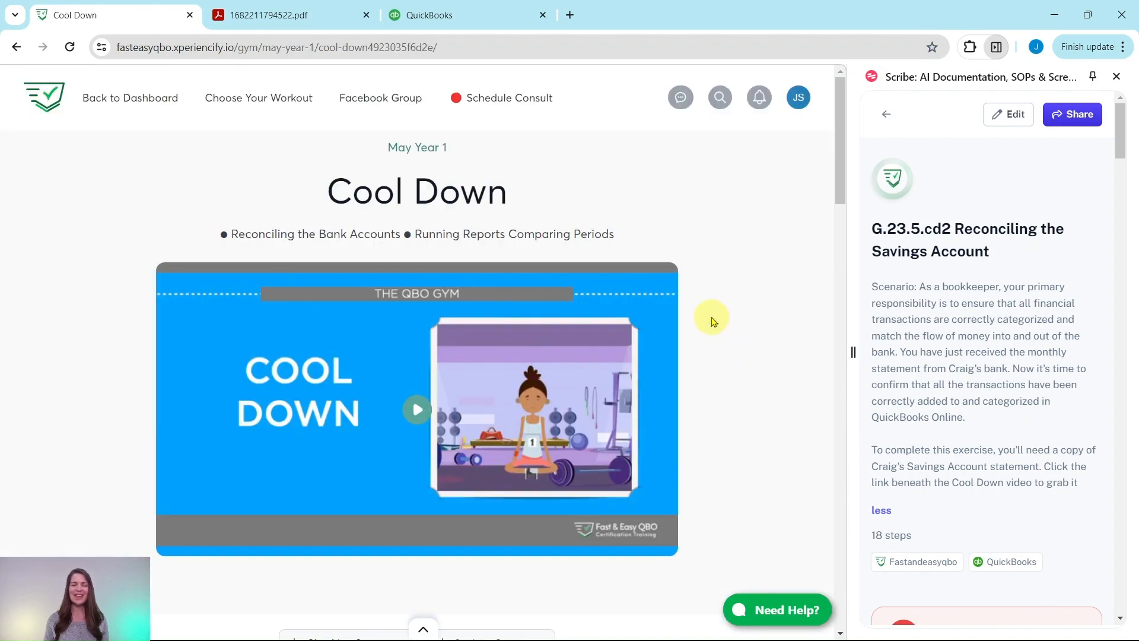
Review the Cool Down lesson page's statement downloads, quiz and hands-on practices, and the introduction to the savings reconciliation guide.
scroll(566, 185, down, 3)
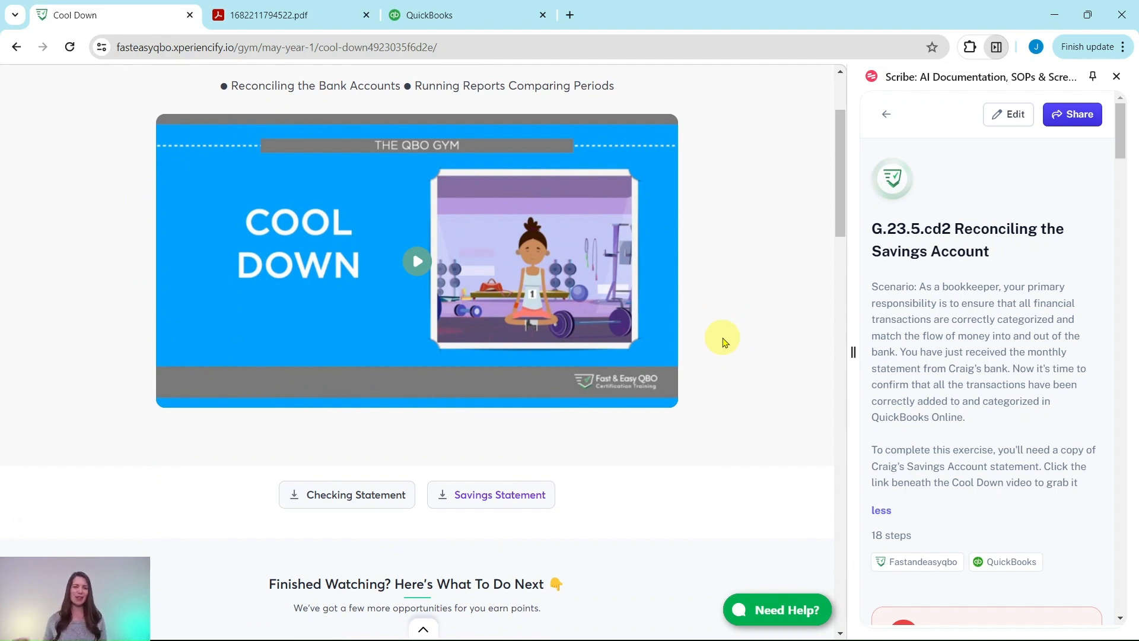
scroll(721, 339, down, 8)
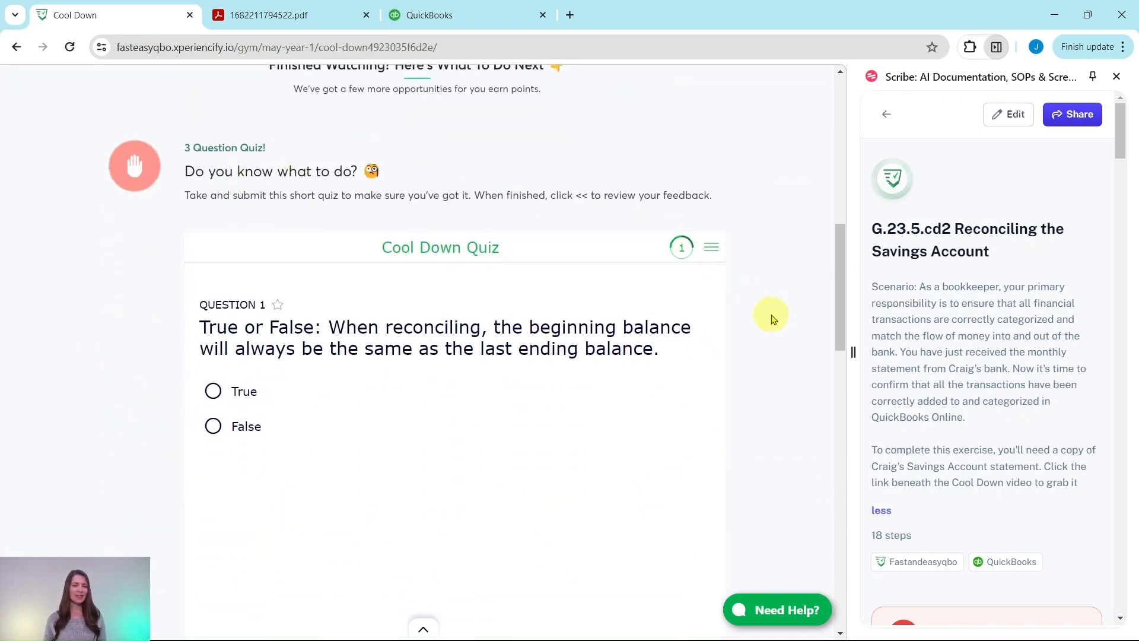
scroll(771, 319, down, 10)
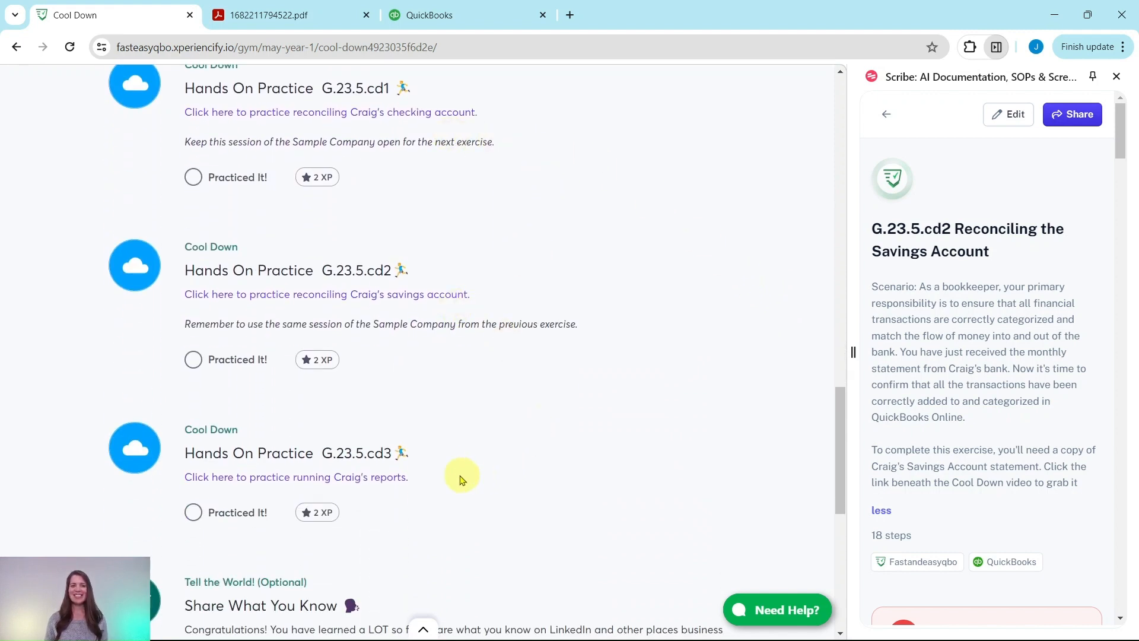
scroll(460, 457, down, 5)
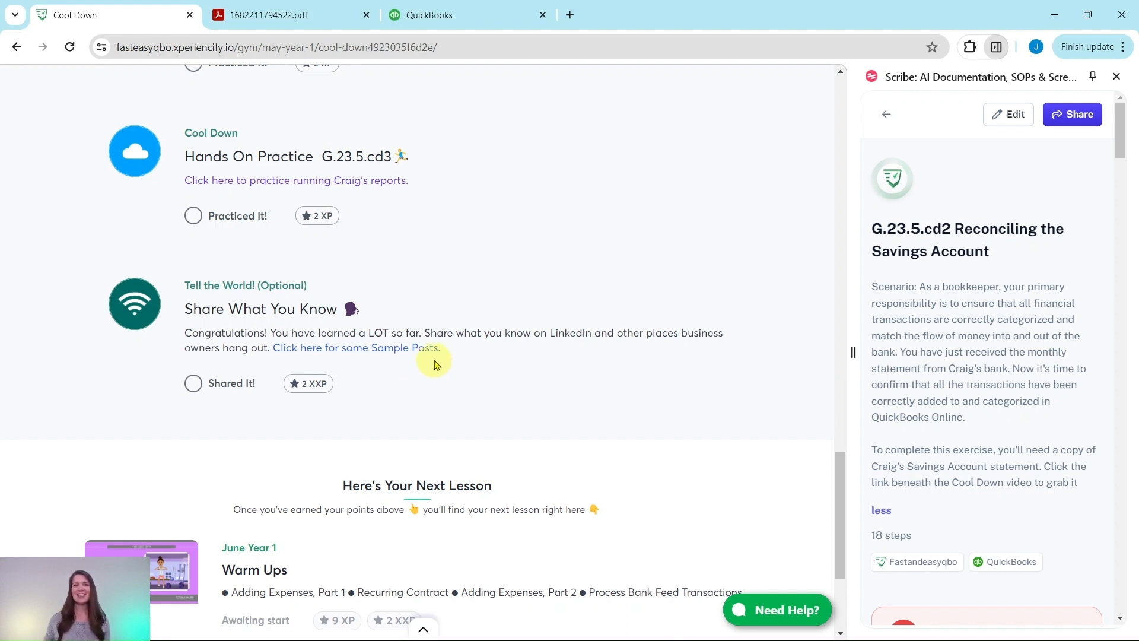
scroll(432, 361, up, 4)
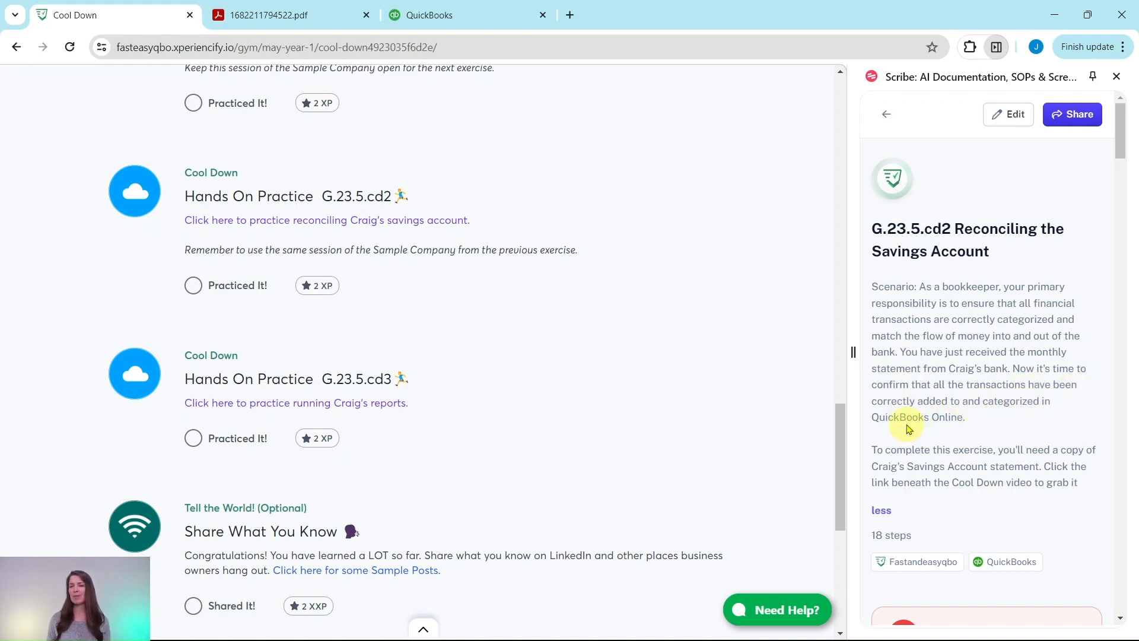
scroll(911, 422, down, 3)
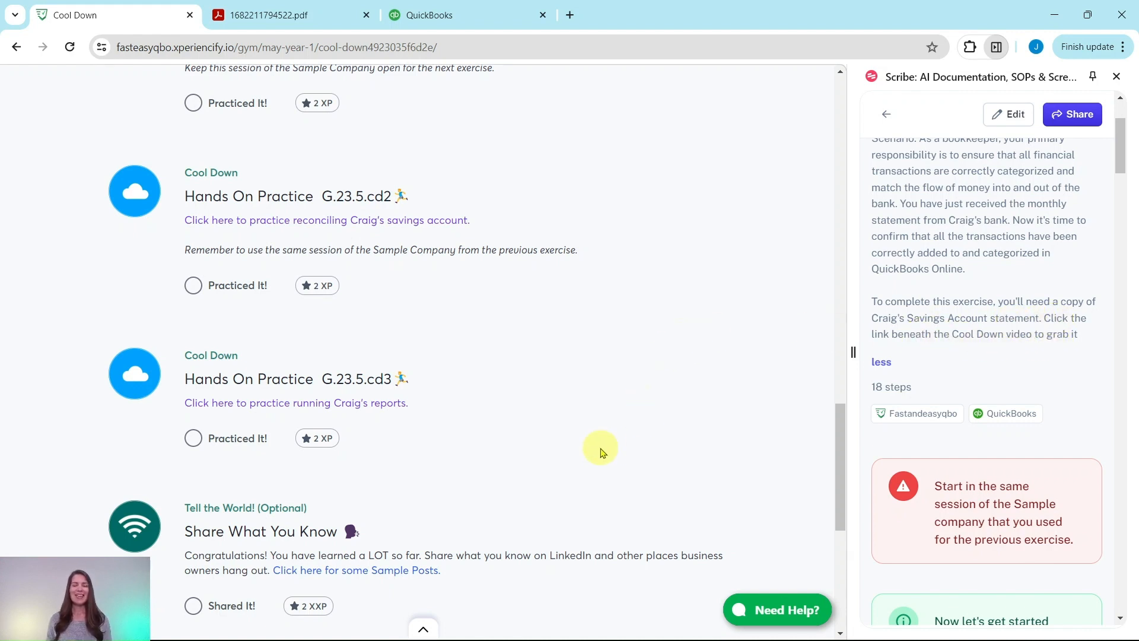
scroll(596, 446, up, 6)
scroll(596, 446, up, 10)
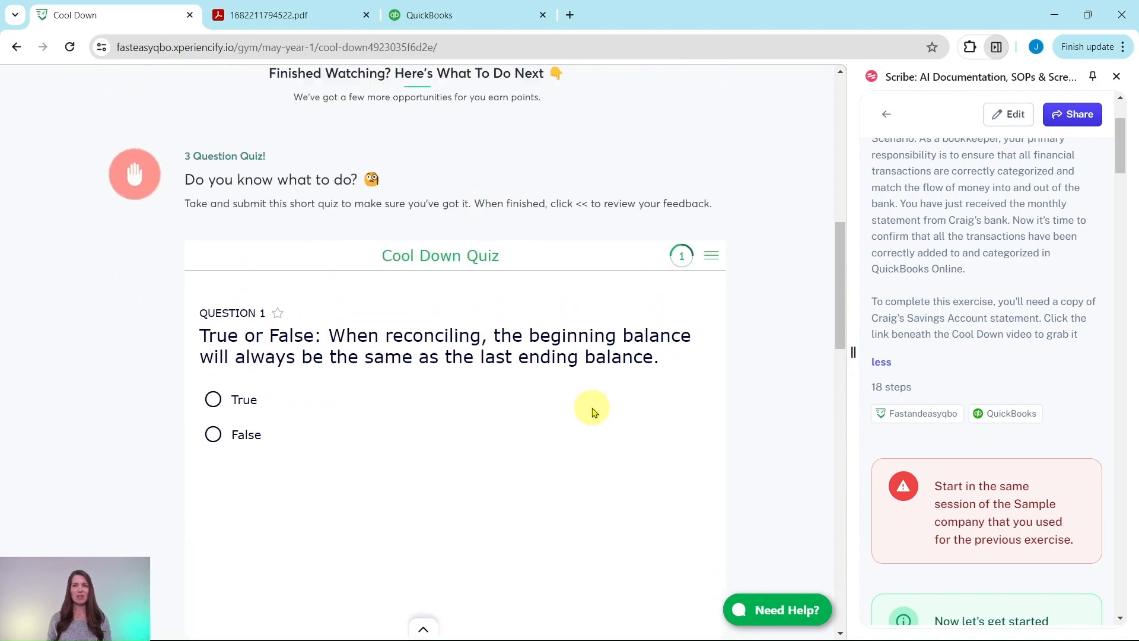
scroll(604, 398, up, 1)
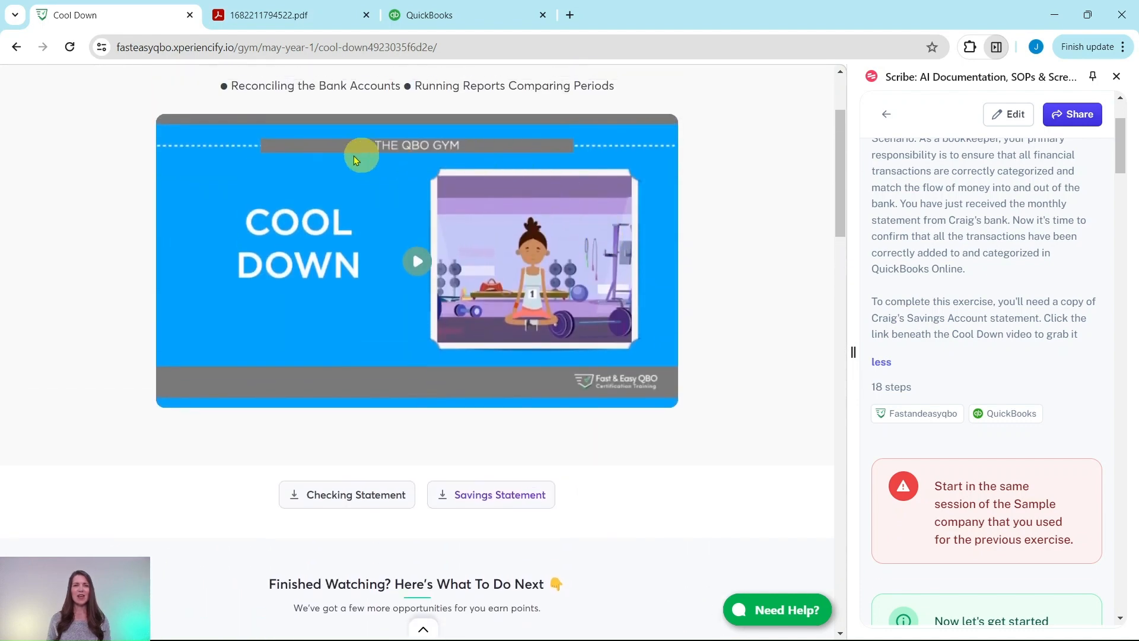
View the sample savings bank statement PDF and check the exercise guide's starting instructions.
scroll(733, 384, down, 2)
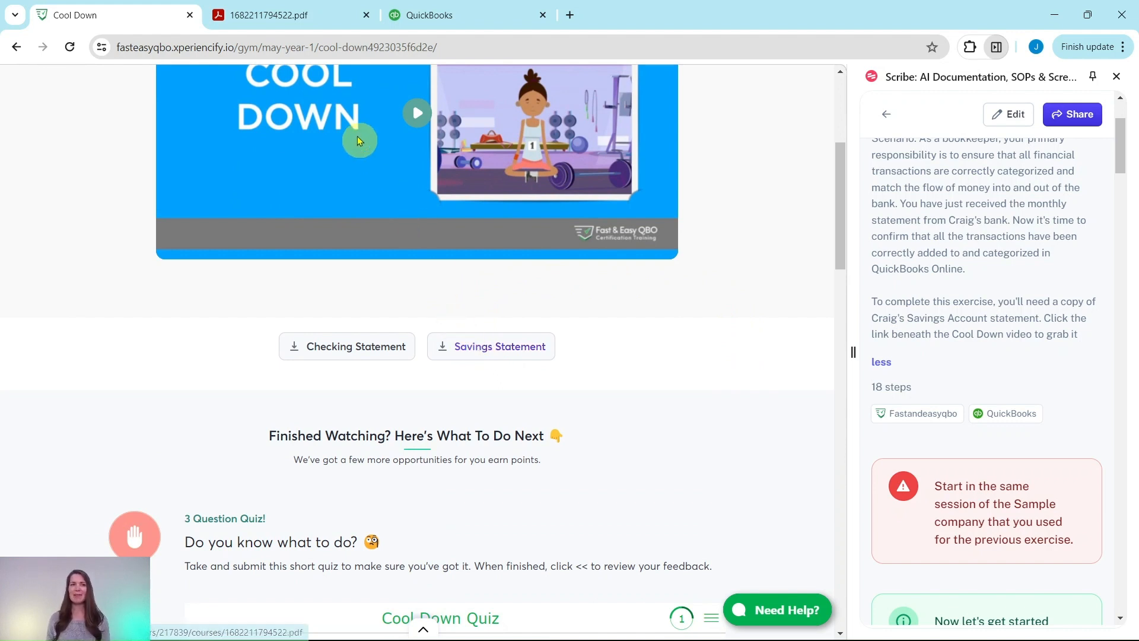
click(298, 24)
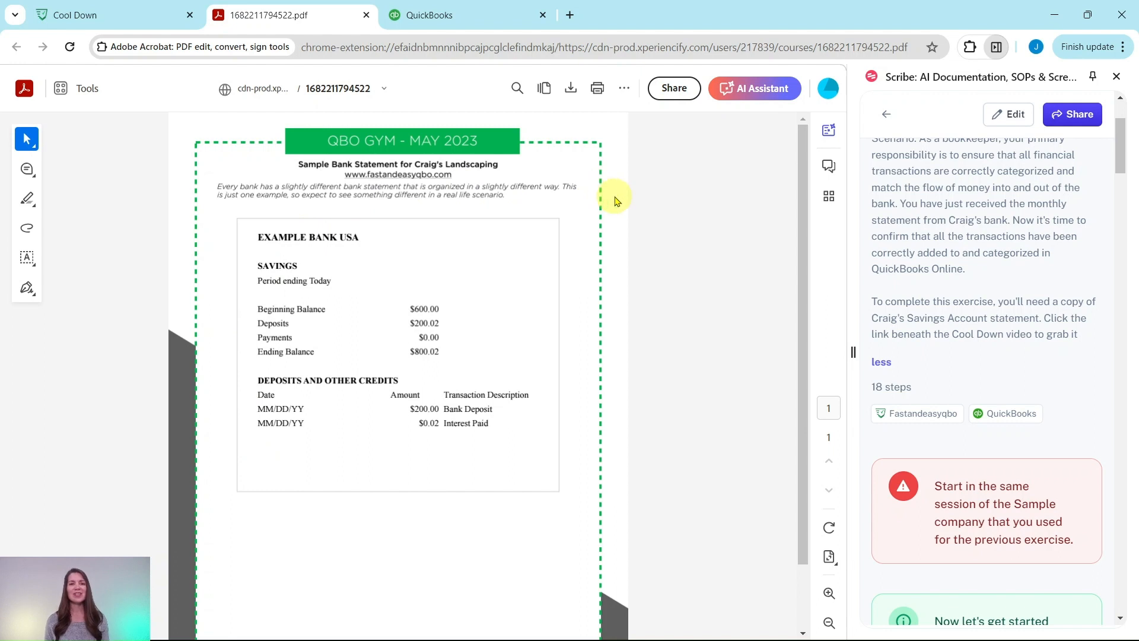
scroll(964, 287, down, 4)
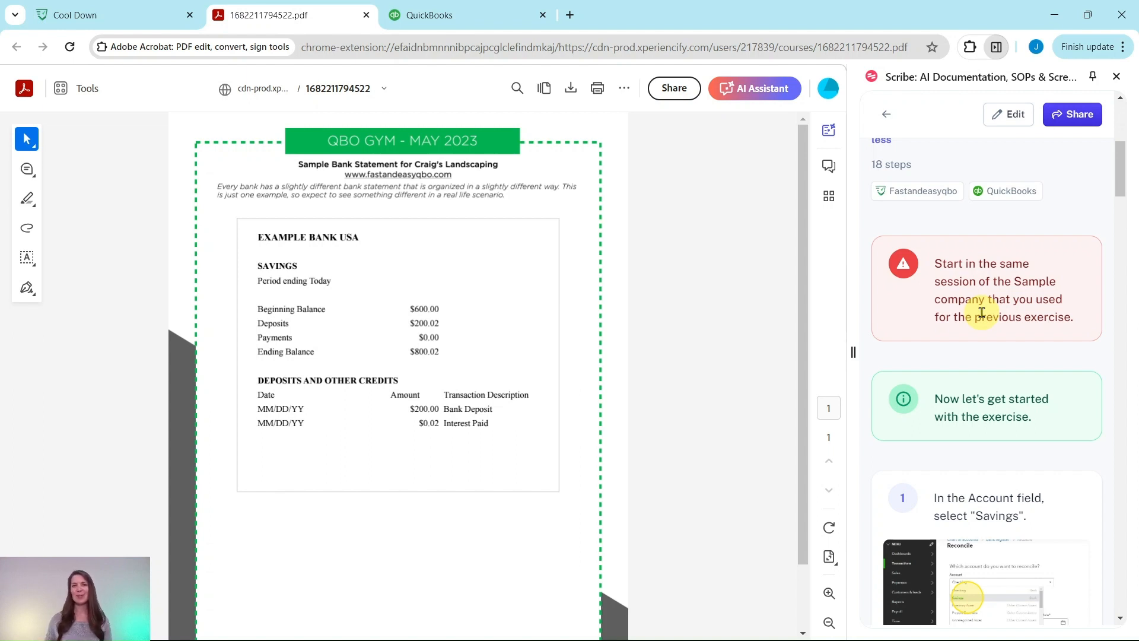
Switch to QuickBooks and choose Savings as the account to reconcile.
click(477, 16)
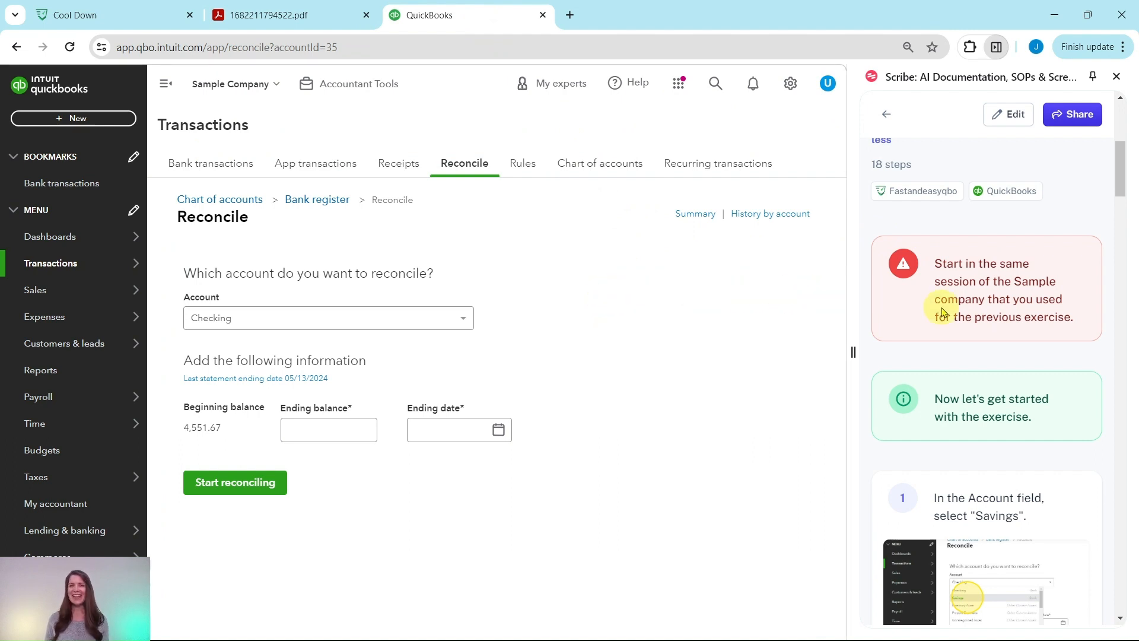
scroll(955, 297, down, 3)
scroll(969, 285, down, 2)
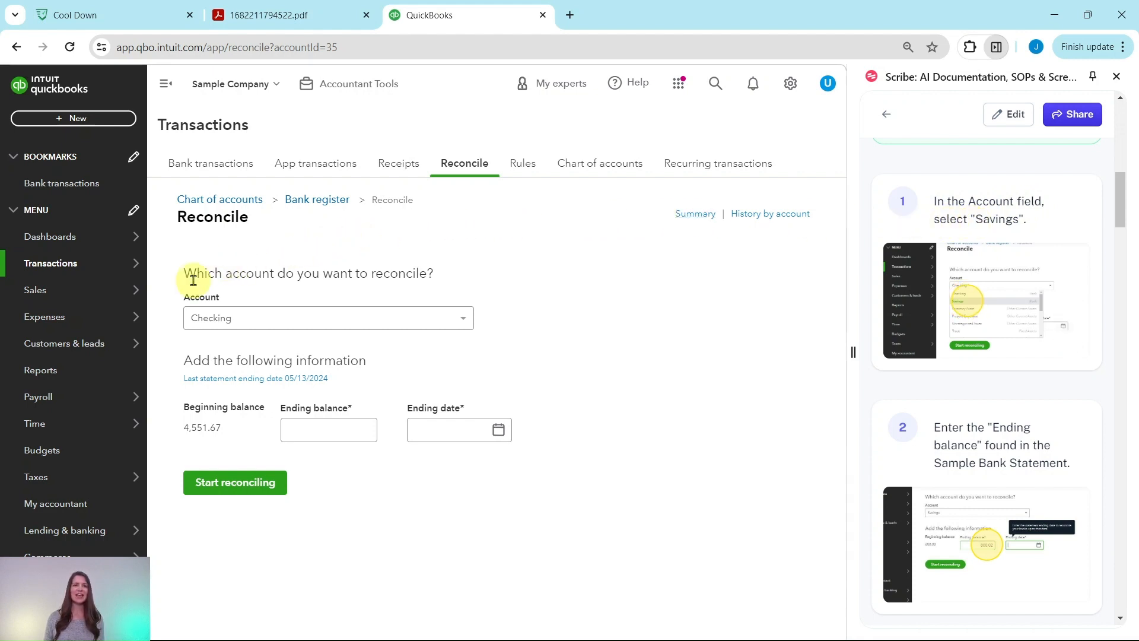
click(270, 321)
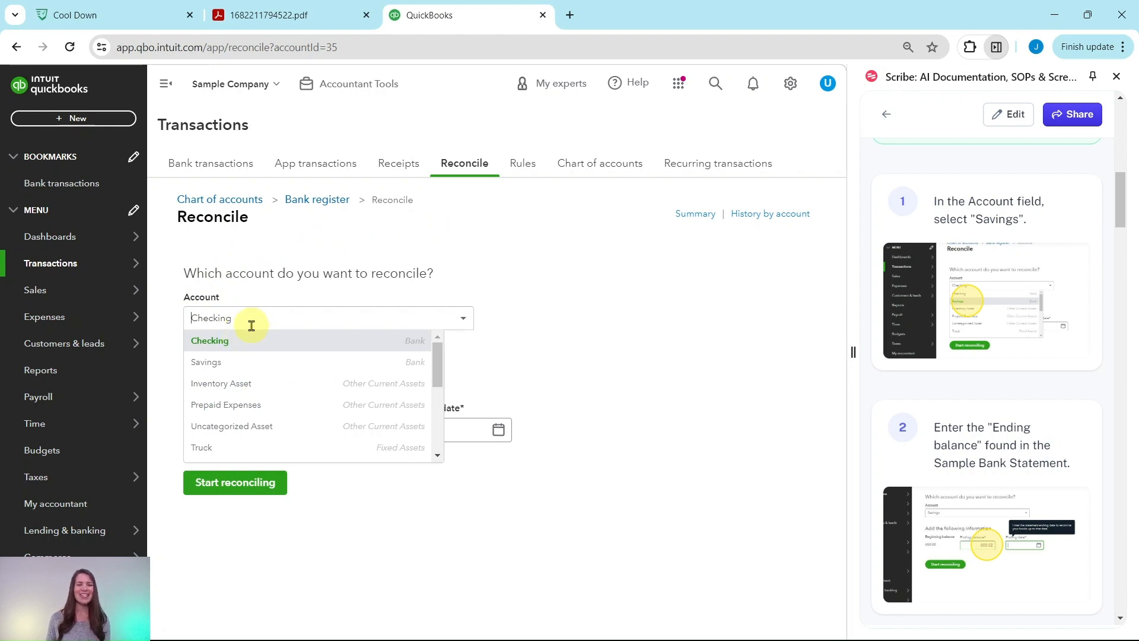
click(201, 366)
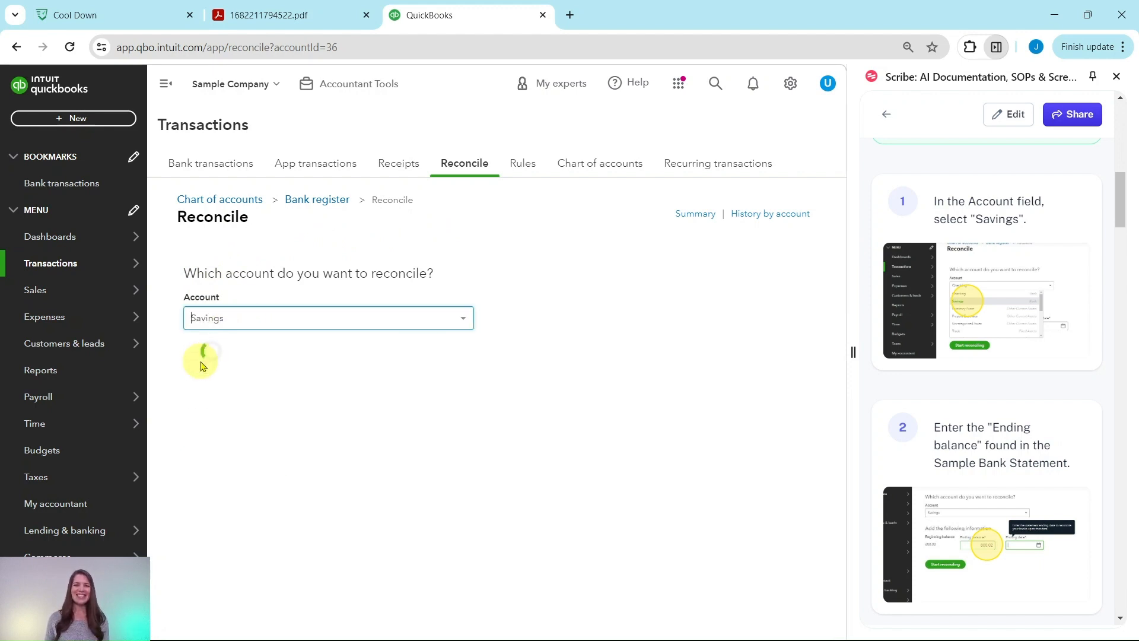
Look up the ending balance on the savings statement and enter 800.02 as the reconciliation's ending balance.
scroll(948, 393, down, 4)
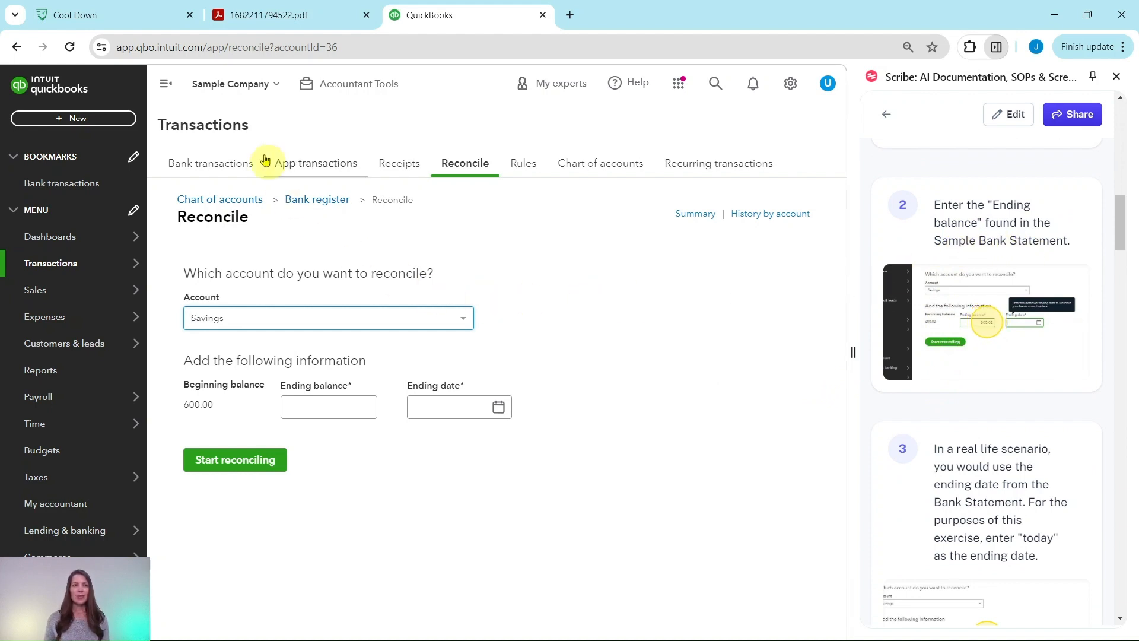
click(254, 18)
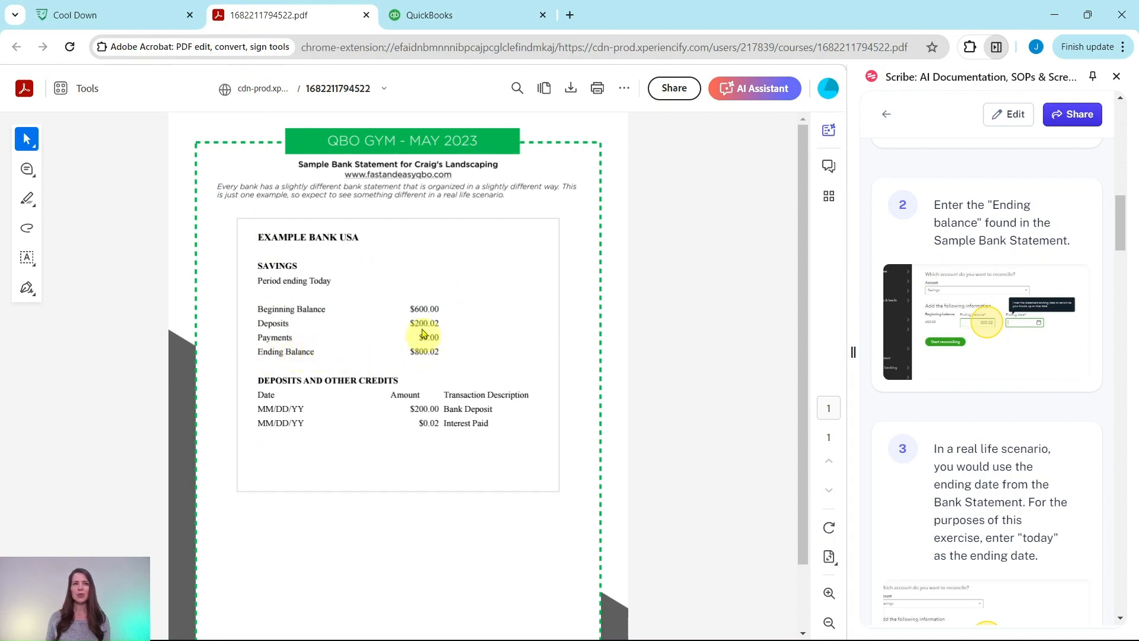
click(425, 16)
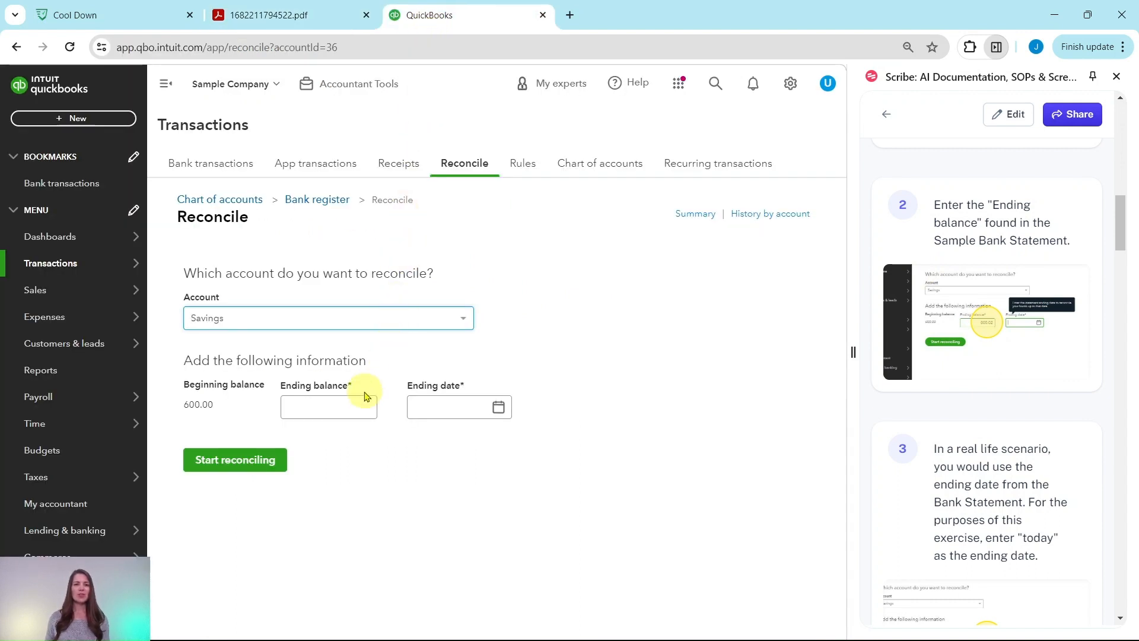
click(354, 406)
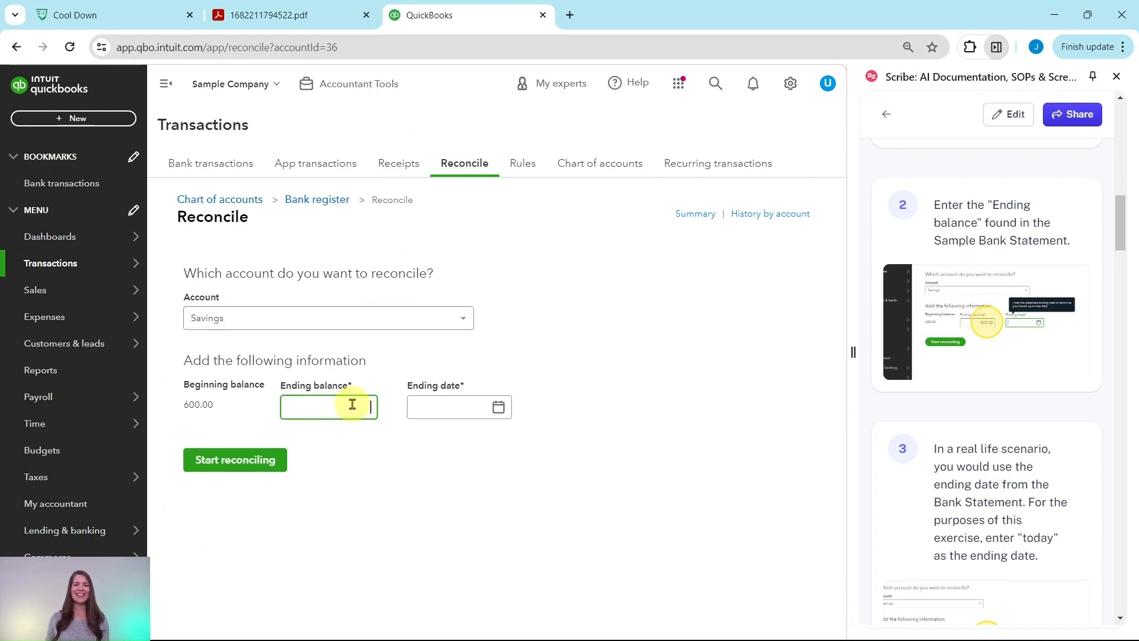
text(800.02)
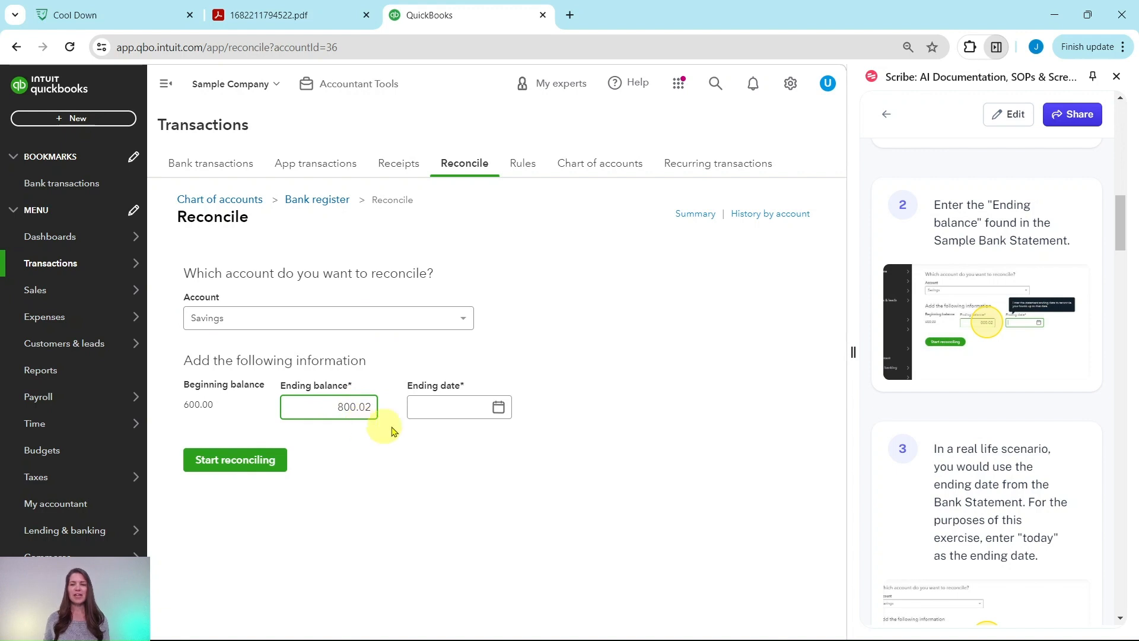
Set the statement ending date to today, 05/13/2024, and start reconciling the Savings account.
scroll(988, 415, down, 4)
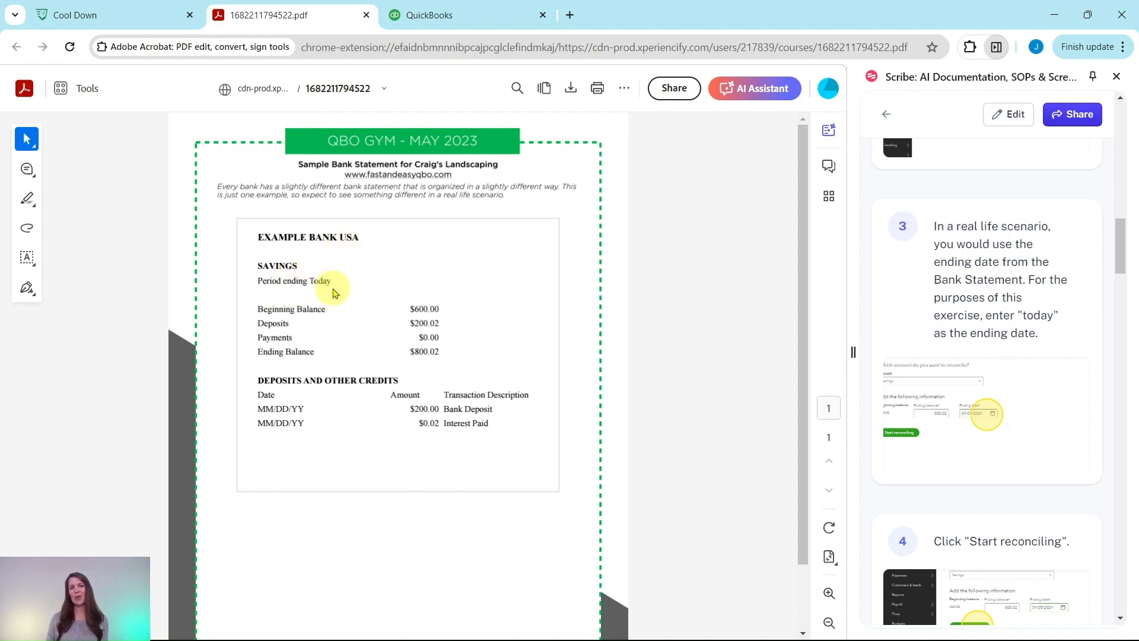
click(447, 18)
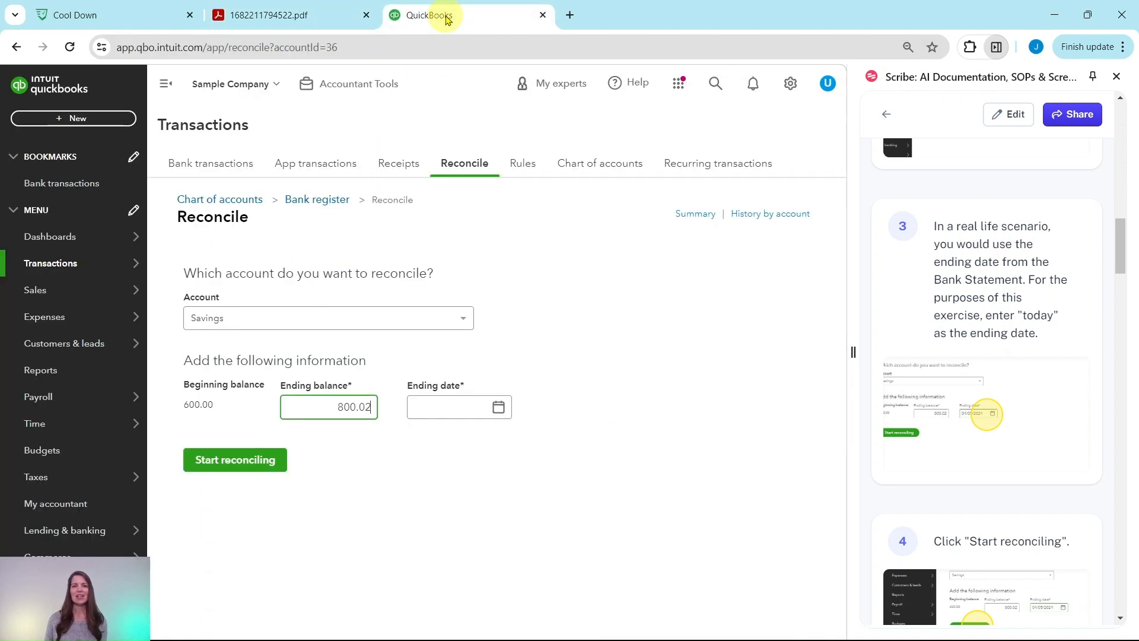
click(443, 407)
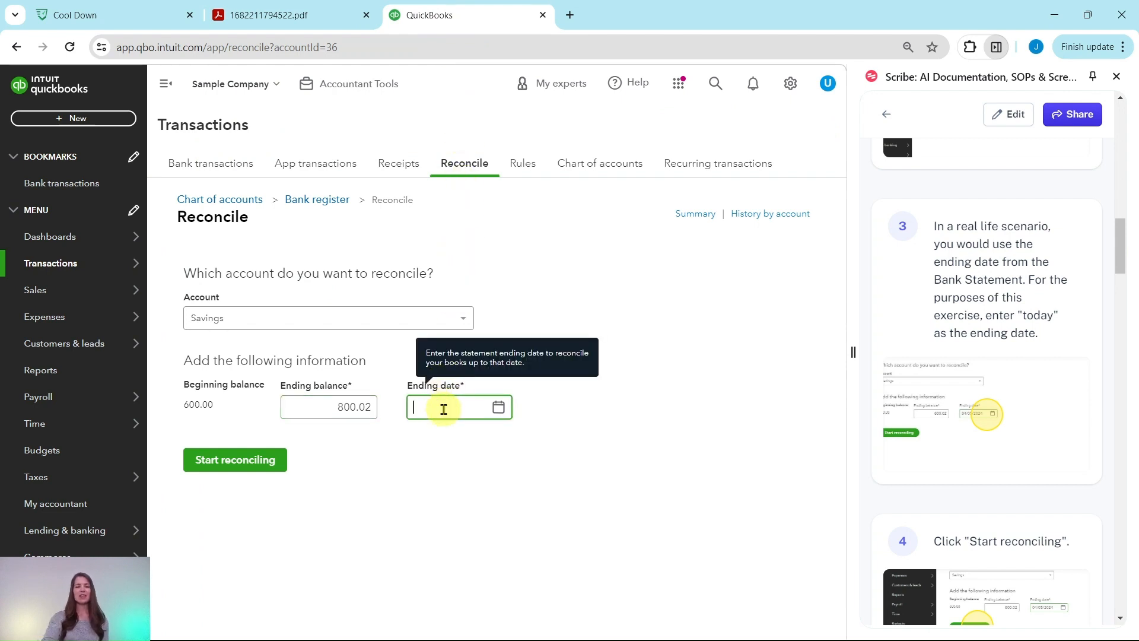
key(t)
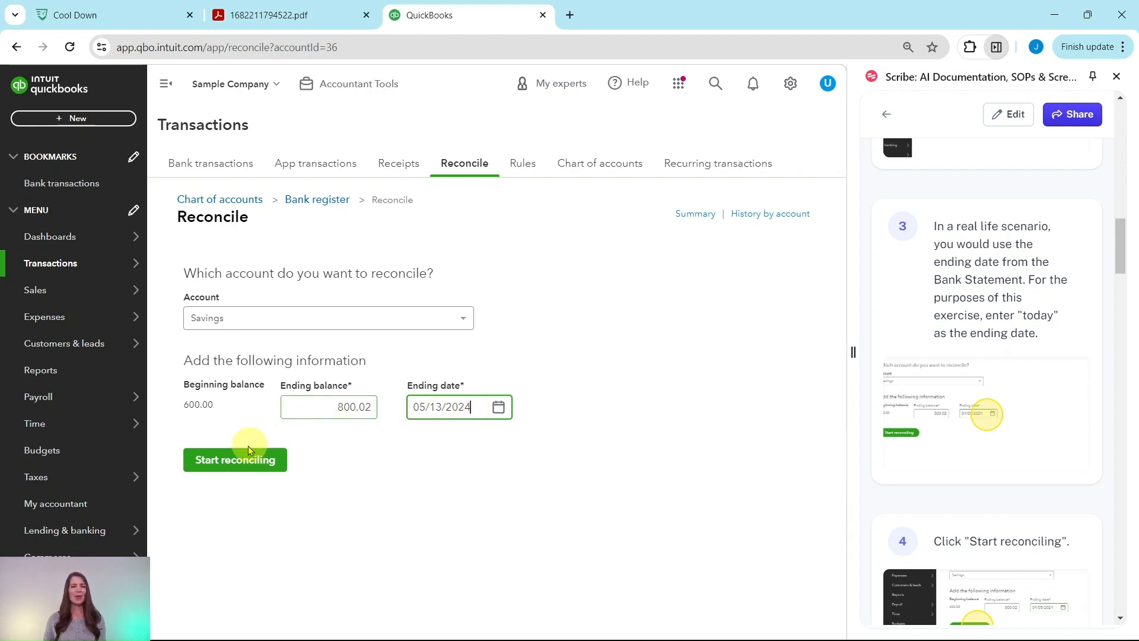
click(234, 465)
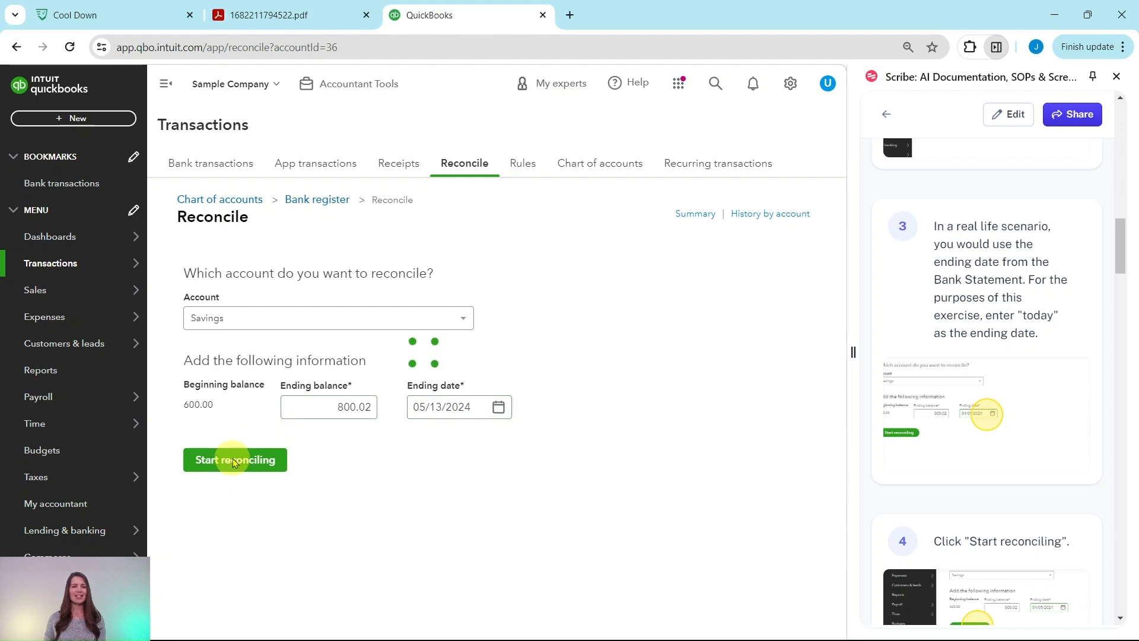
Dismiss the two tips about showing more transactions on the Savings reconciliation page.
scroll(1019, 370, down, 7)
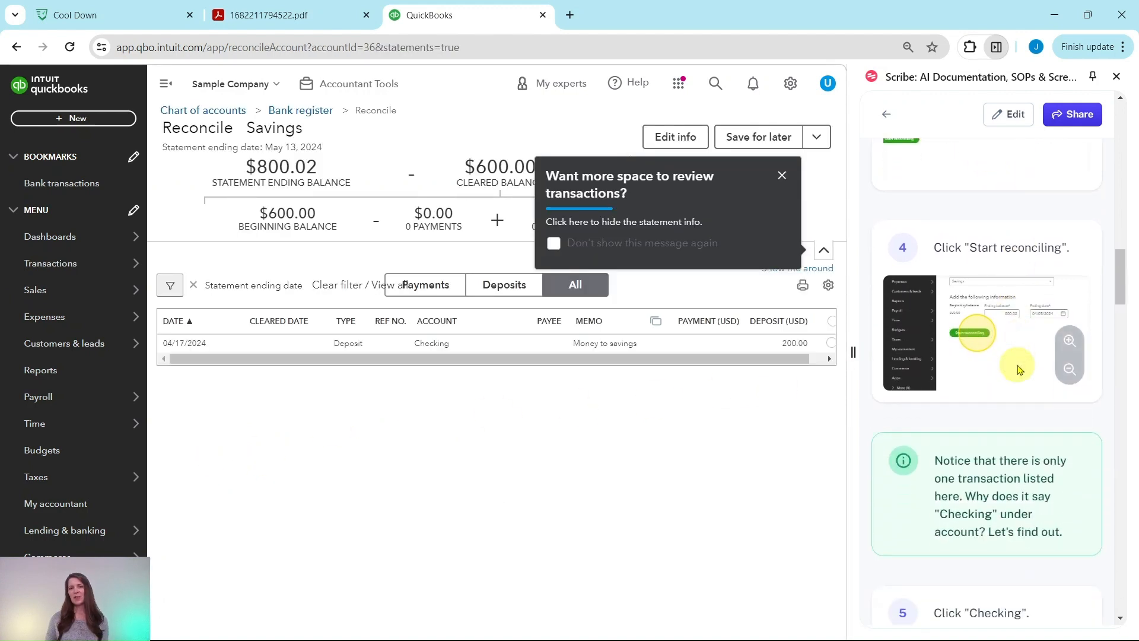
scroll(1012, 365, down, 3)
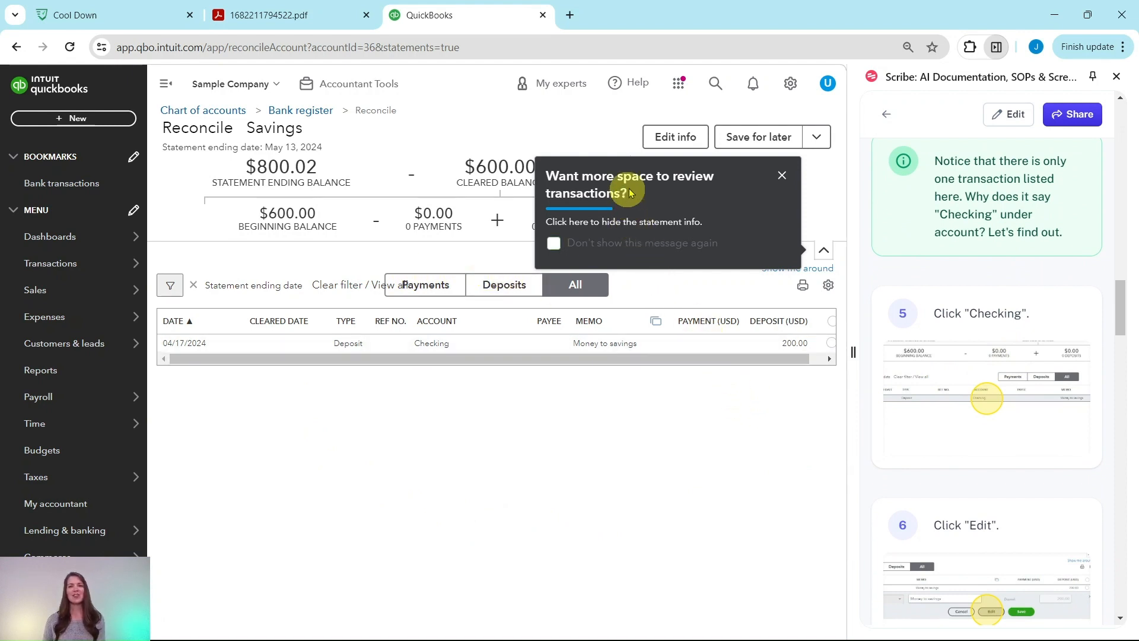
click(783, 175)
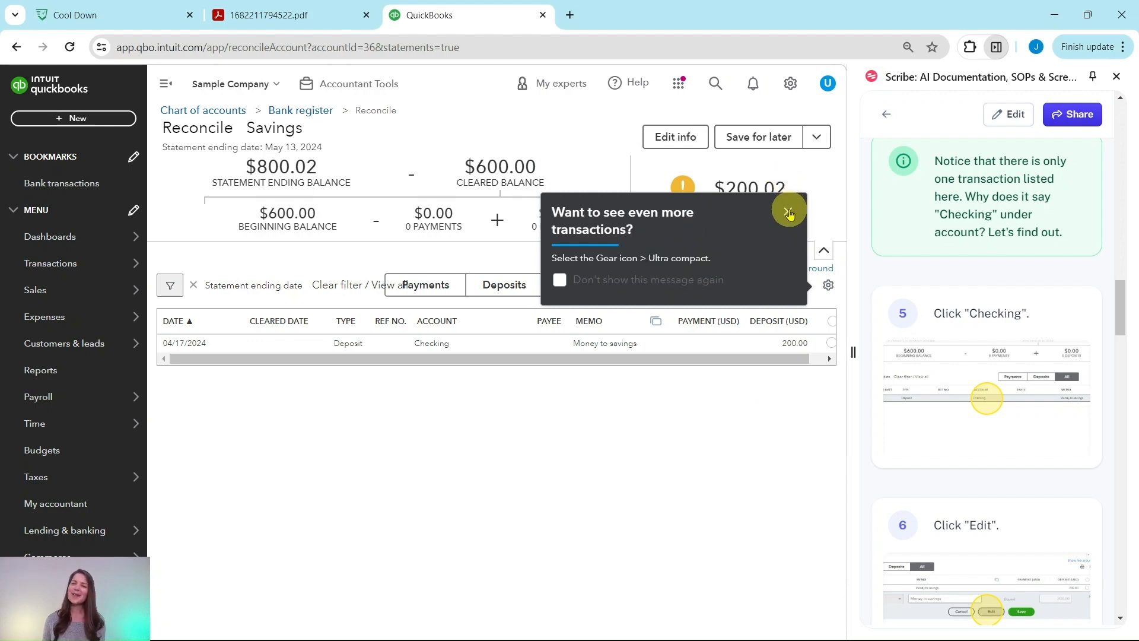
click(788, 213)
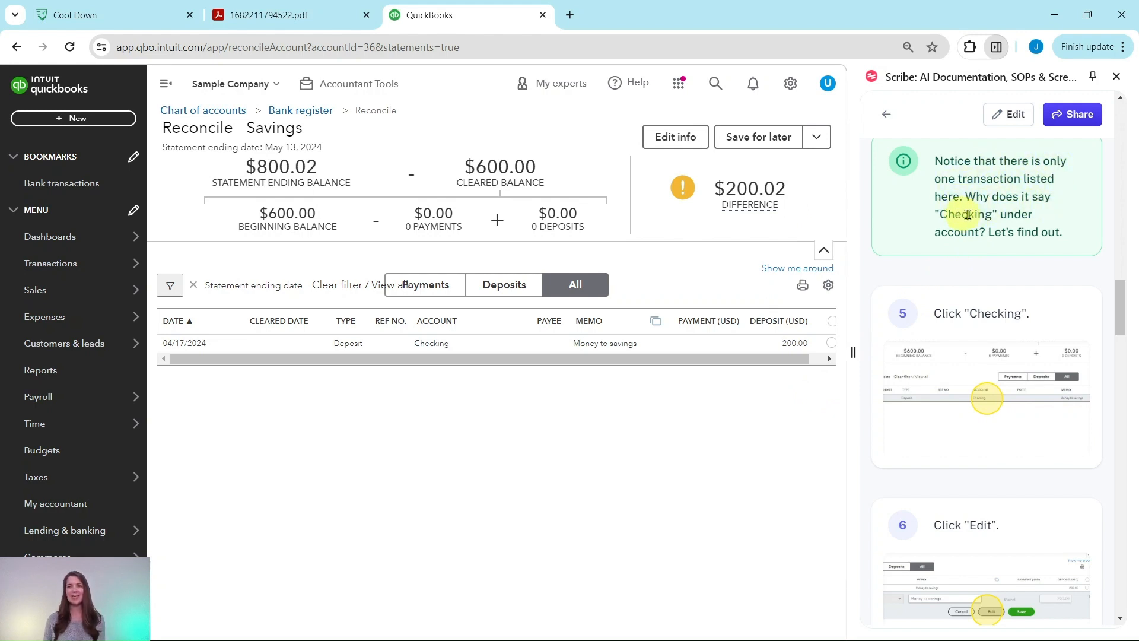
Open the full bank deposit record behind the 04/17/2024 "Money to savings" transaction and consult the guide's explanation of it.
click(443, 347)
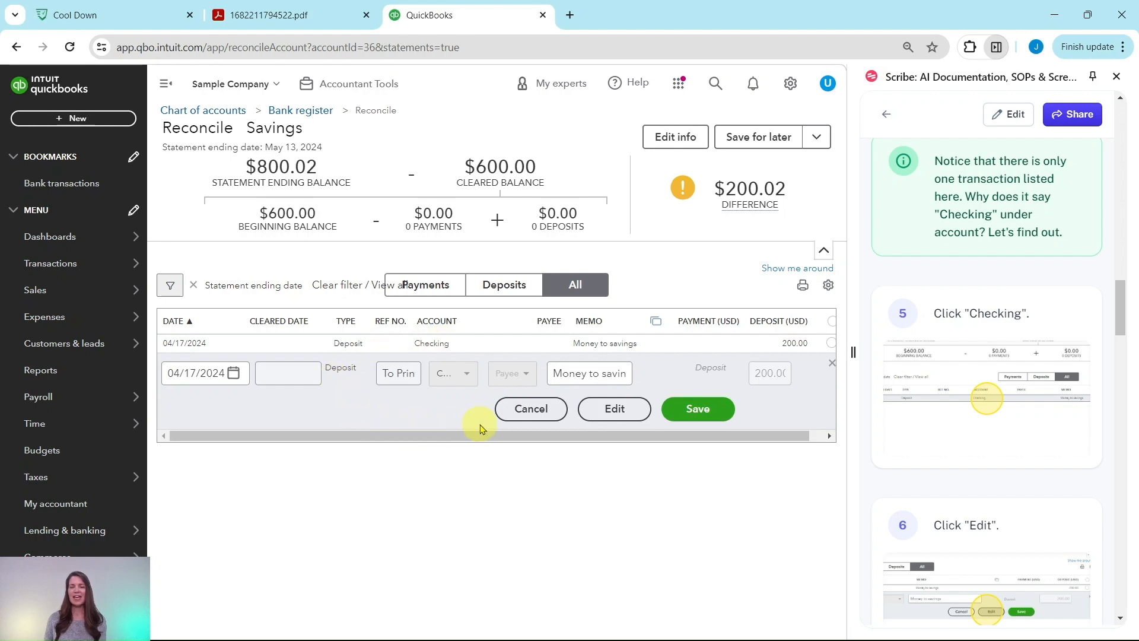
click(614, 409)
scroll(949, 373, down, 3)
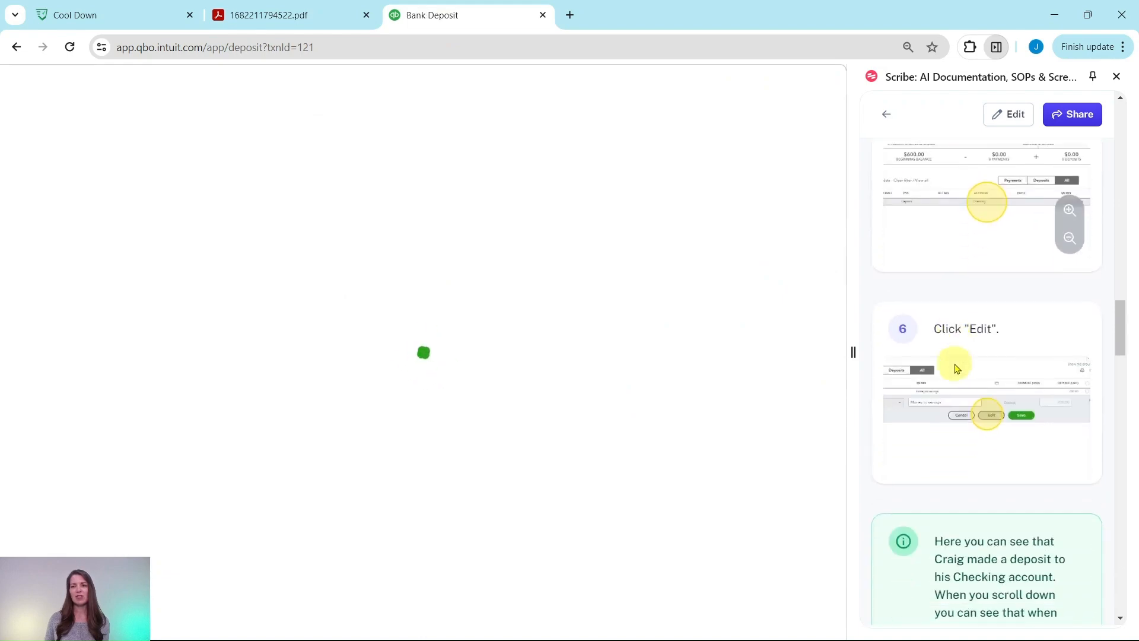
scroll(957, 368, down, 6)
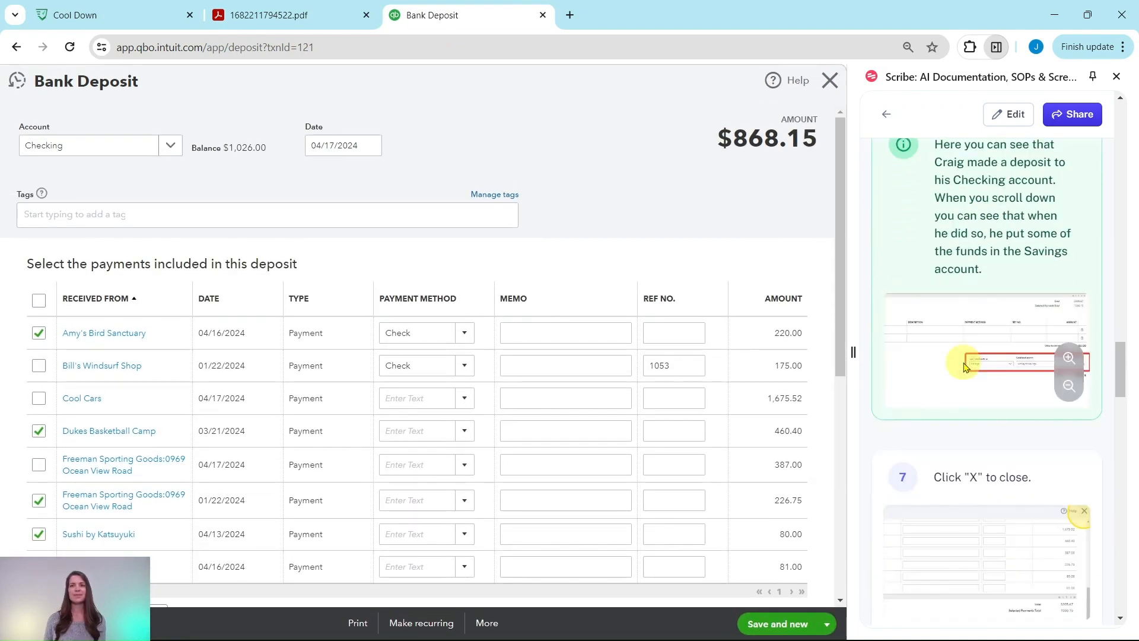
scroll(959, 368, up, 1)
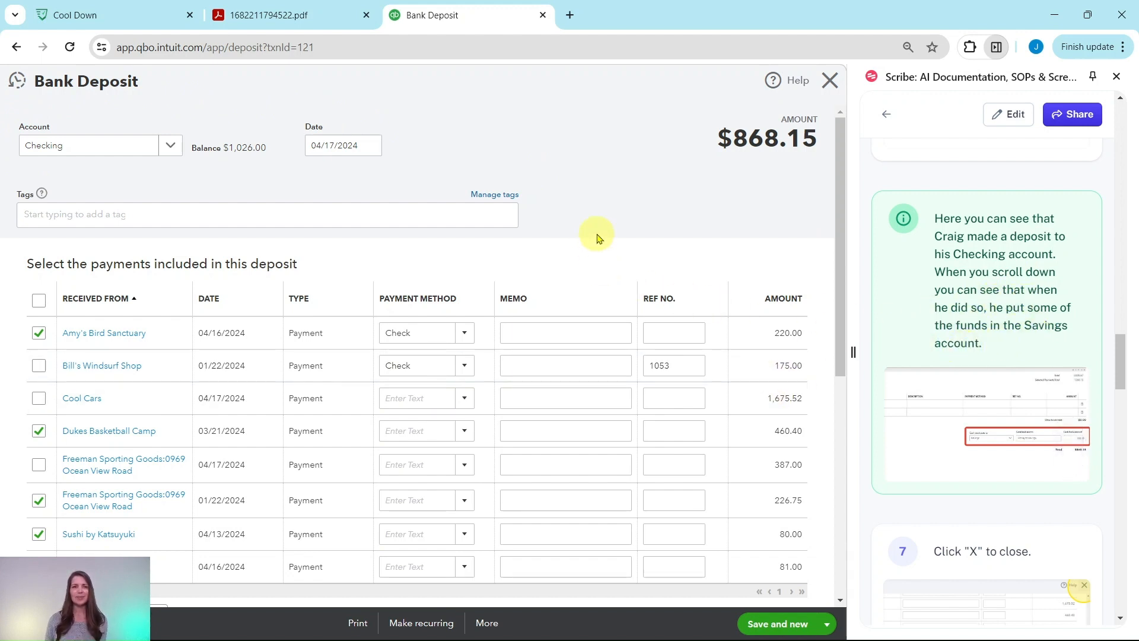
Examine the cash back details of the 04/17/2024 bank deposit, consult the guide, and close the deposit without changes.
scroll(595, 234, down, 2)
scroll(596, 231, down, 4)
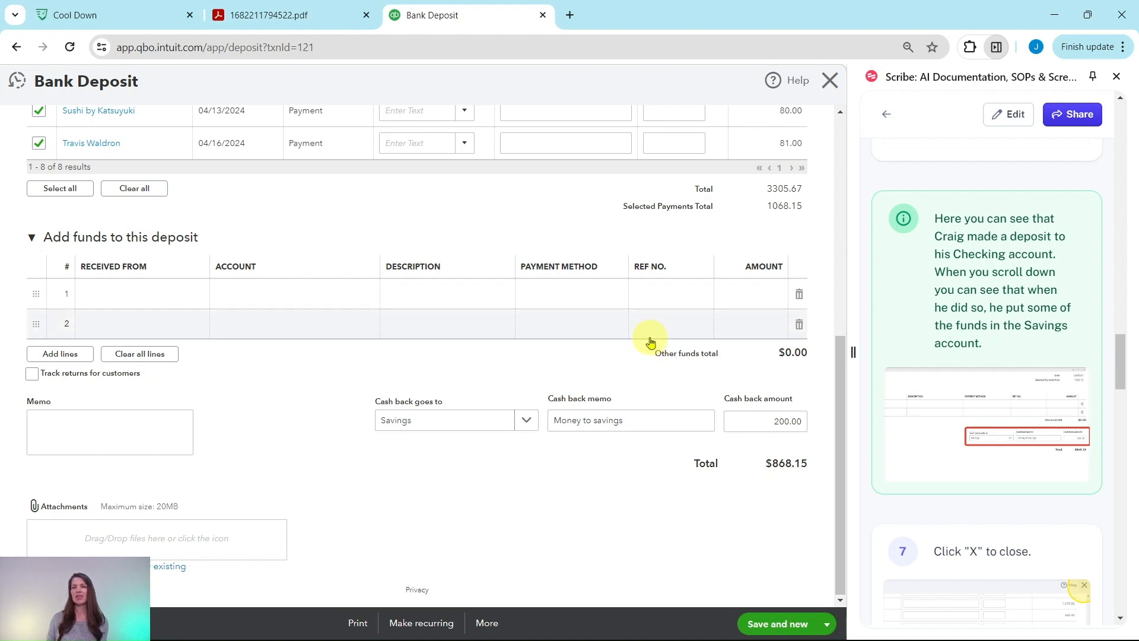
scroll(965, 383, down, 1)
scroll(966, 383, down, 5)
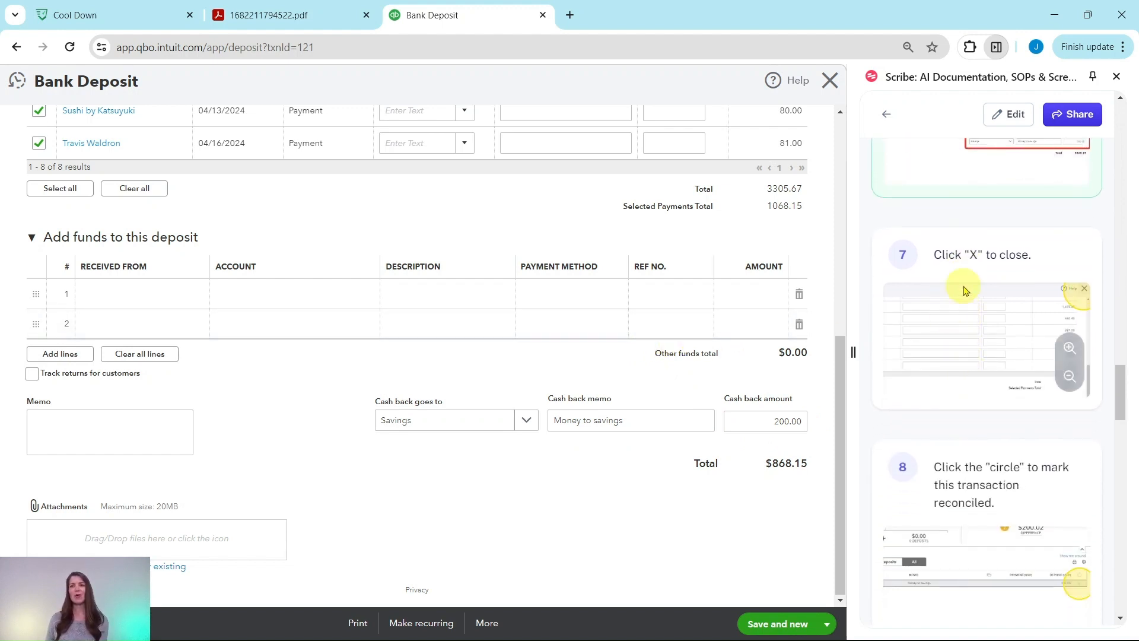
click(830, 82)
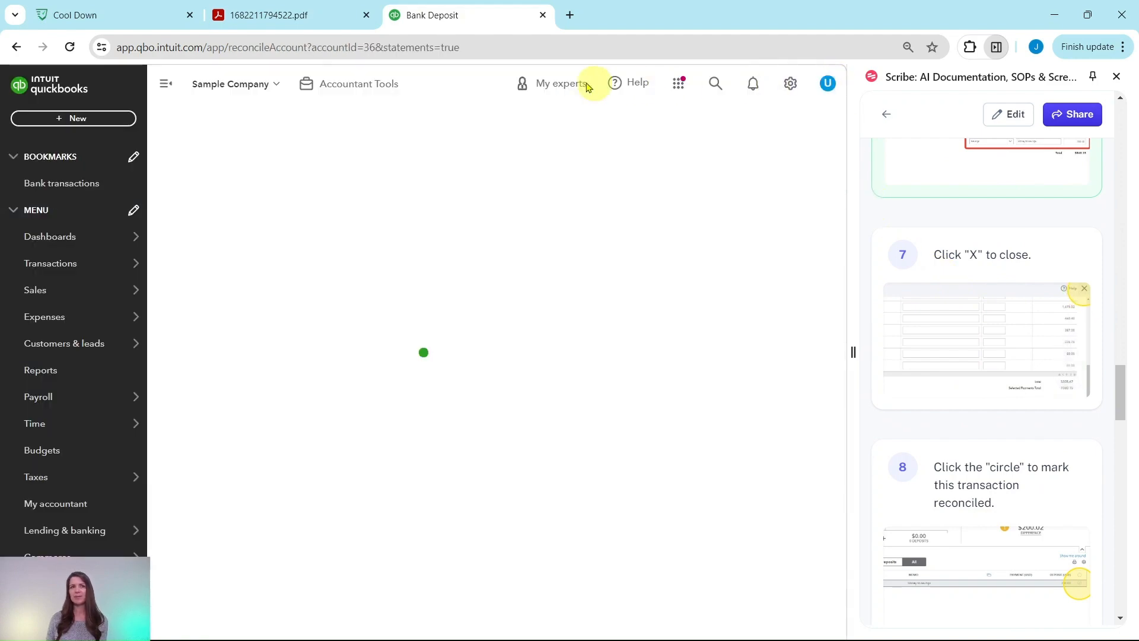
Check the 200.00 "Money to savings" deposit against the bank statement, mark it reconciled, and dismiss the two display tips.
click(300, 17)
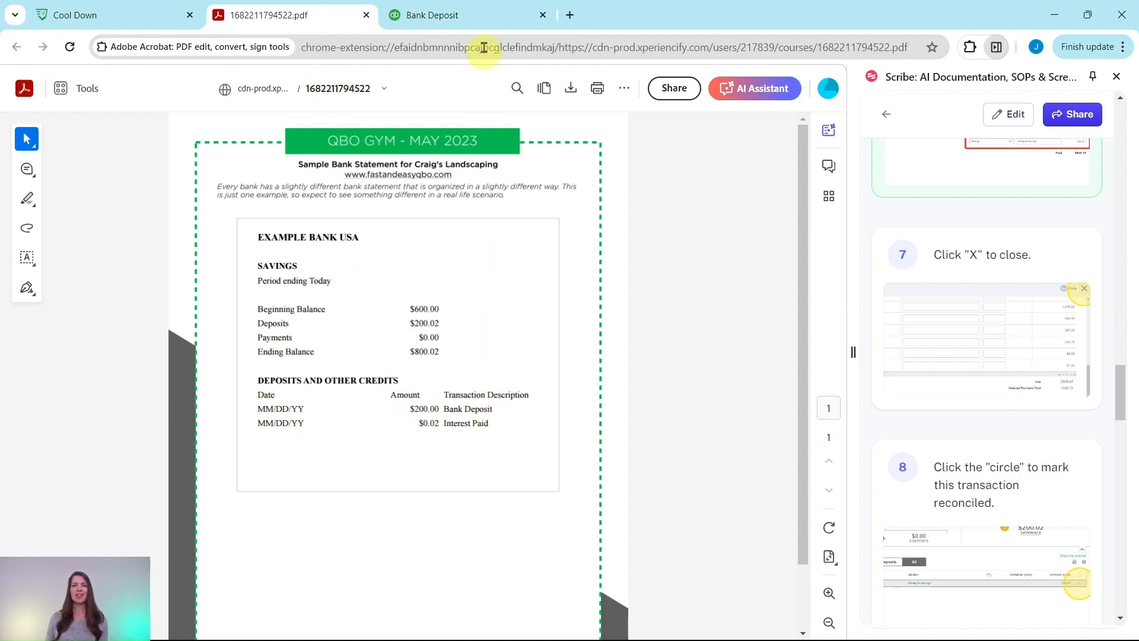
click(484, 17)
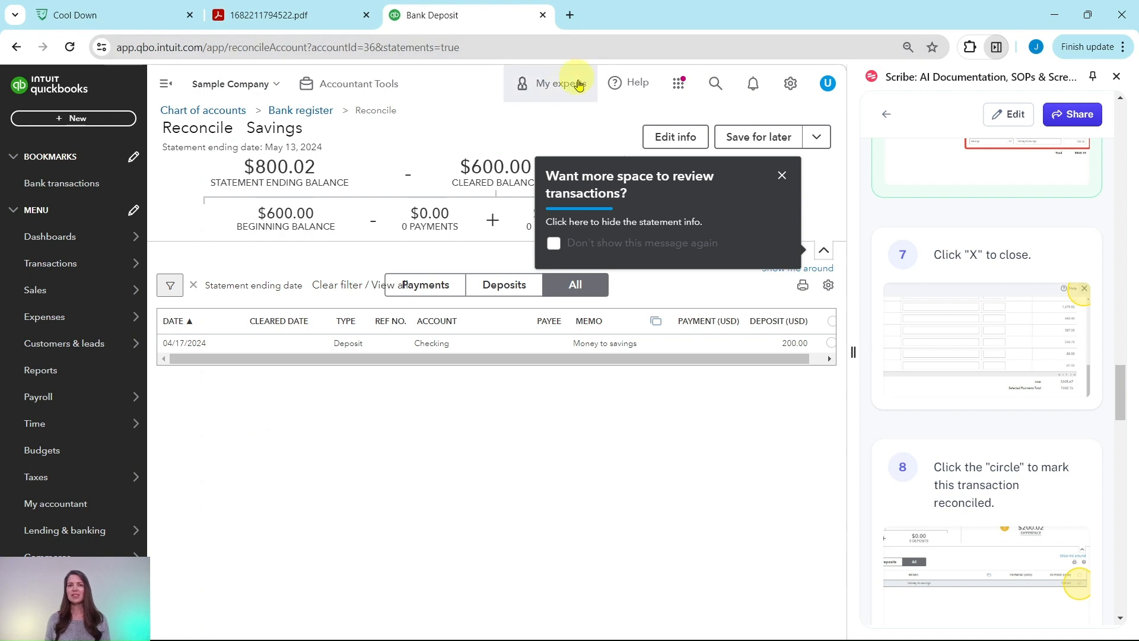
drag(750, 360, 792, 364)
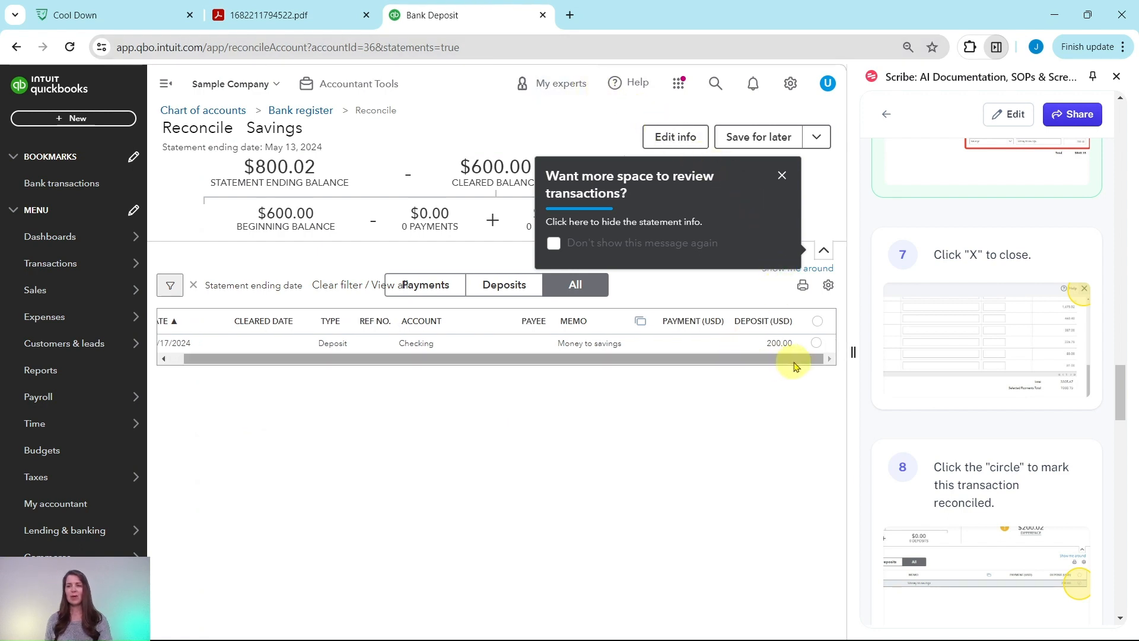
click(818, 345)
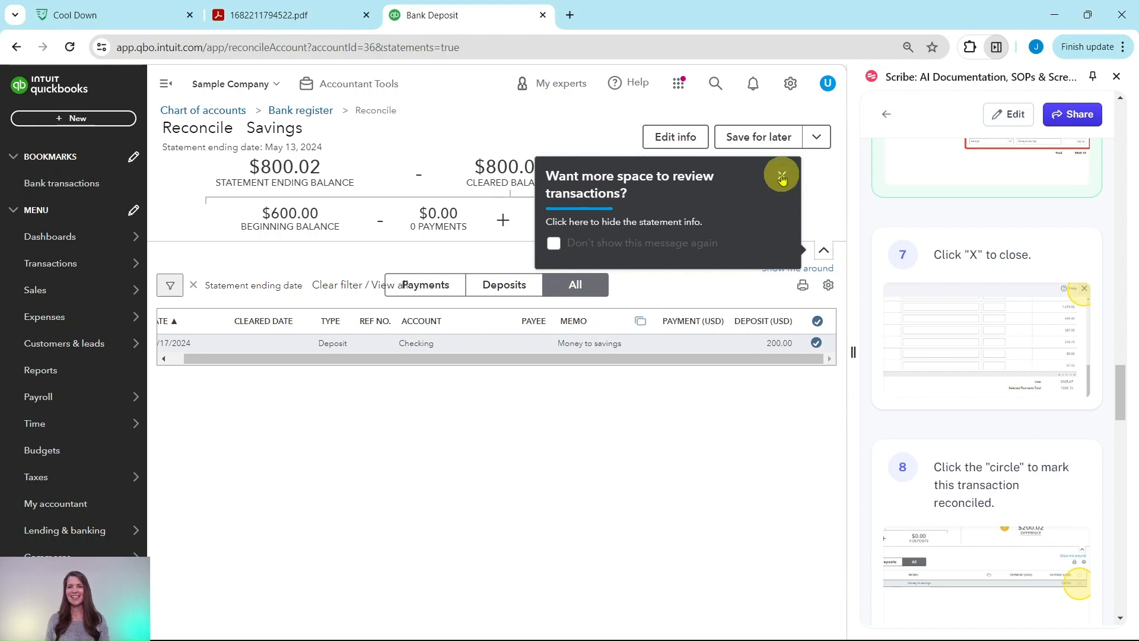
click(782, 176)
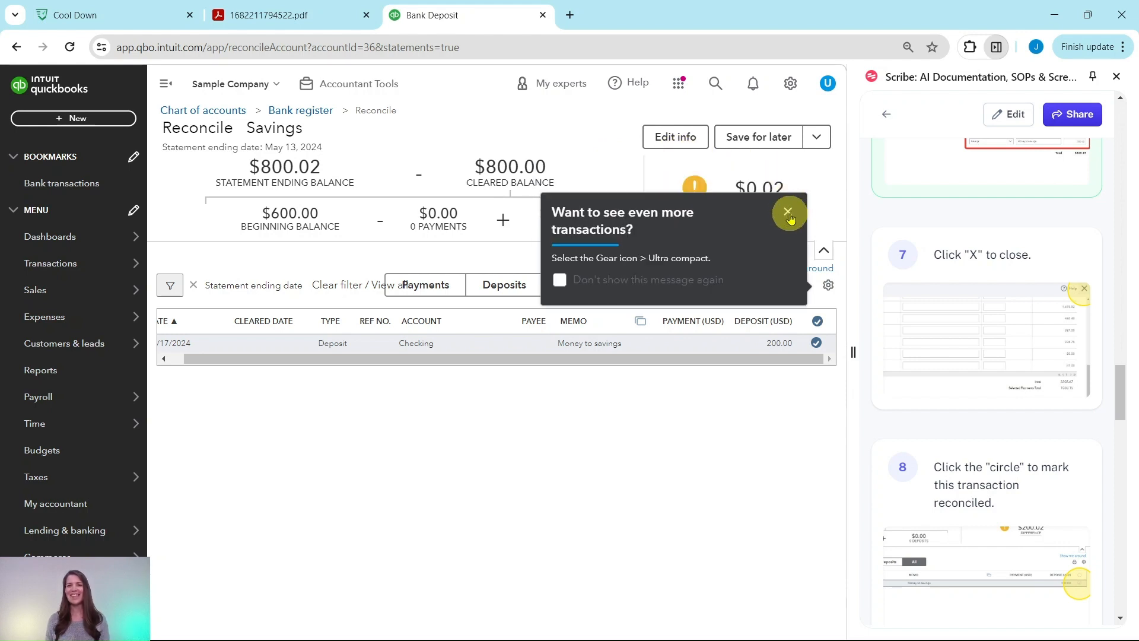
click(788, 212)
Read the guide's instructions for recording the interest and find the remaining interest transaction on the bank statement.
scroll(967, 264, down, 7)
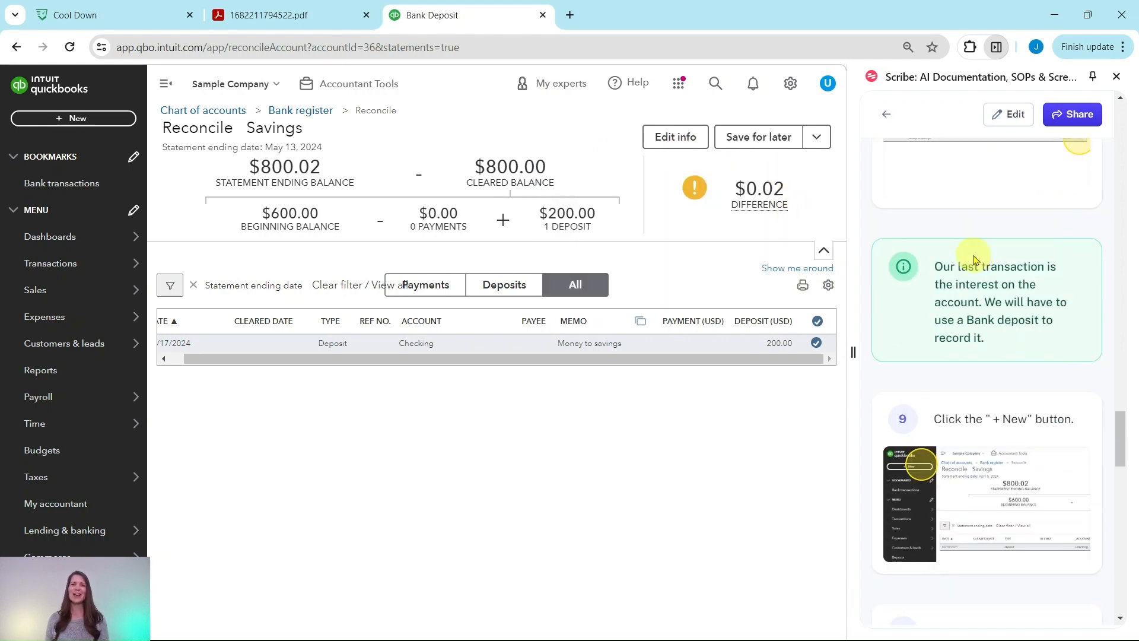
scroll(975, 259, down, 3)
scroll(979, 255, up, 2)
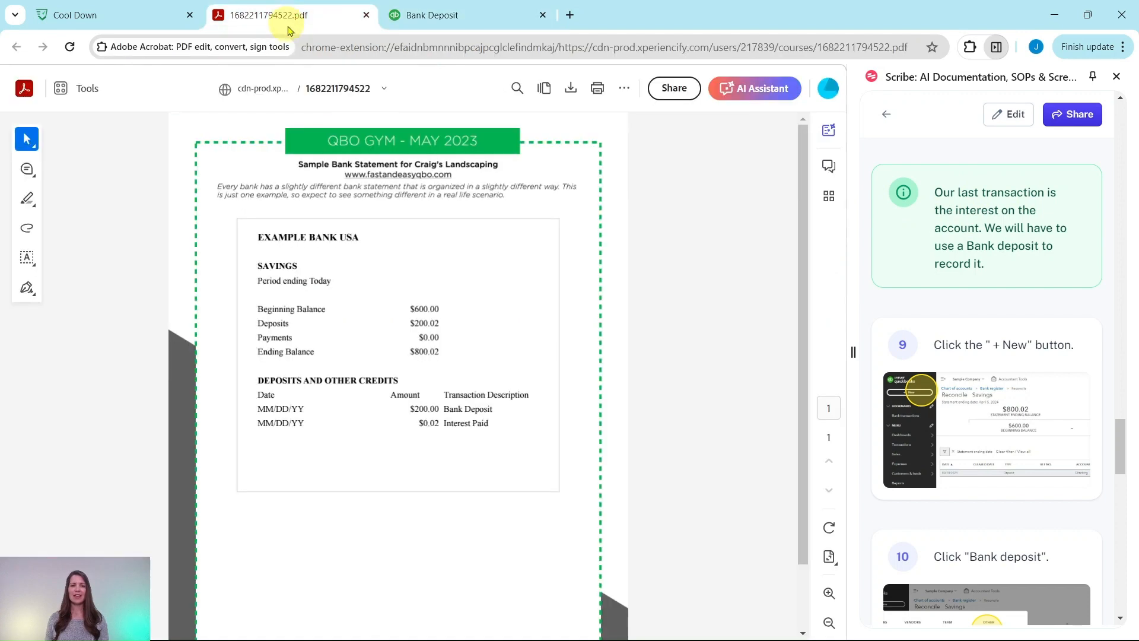
click(288, 17)
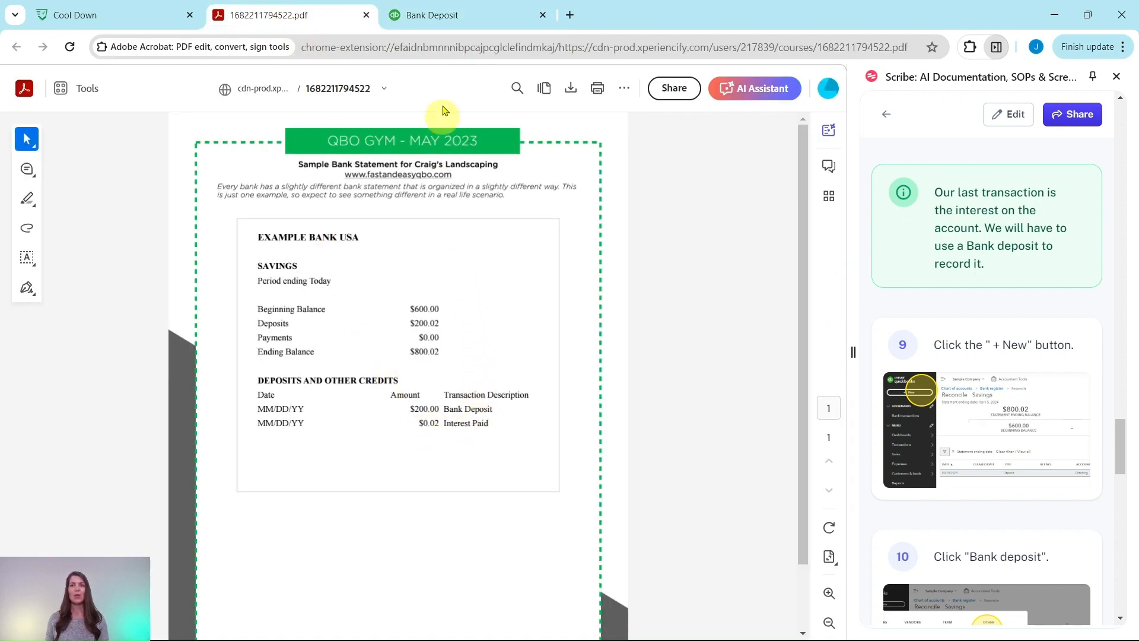
click(437, 14)
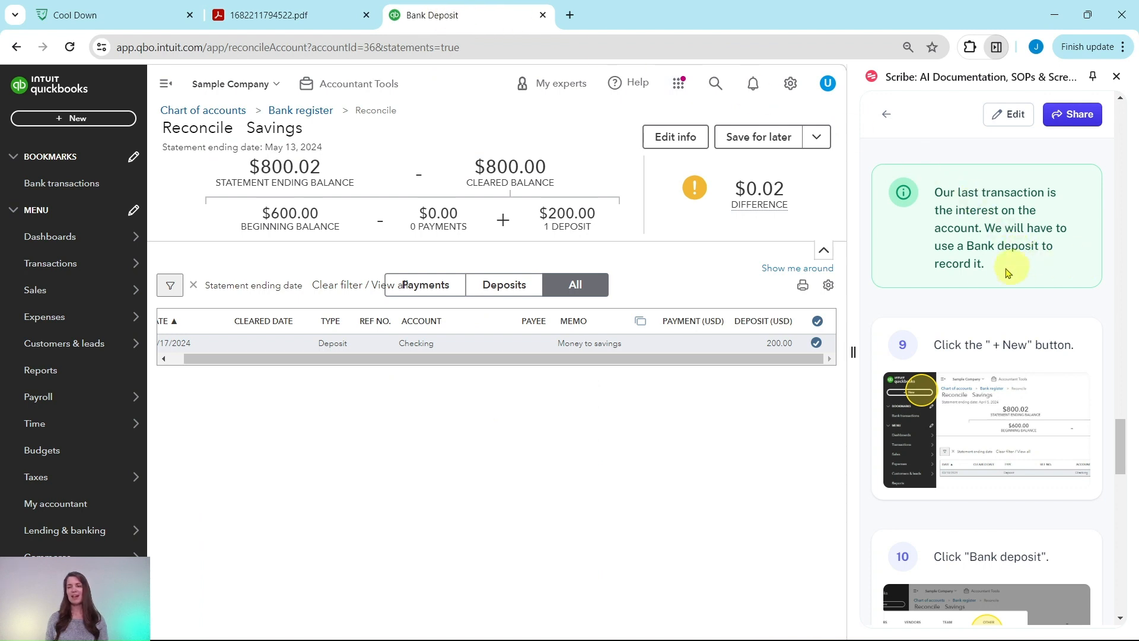
scroll(966, 290, down, 3)
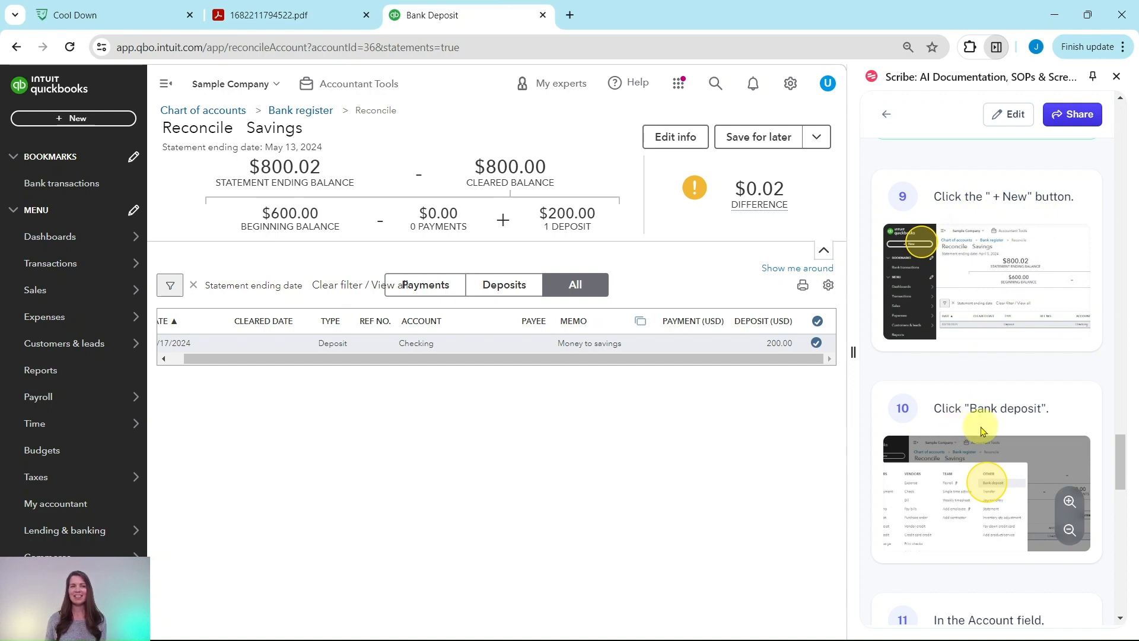
Create a new bank deposit and set its account to Savings.
click(73, 121)
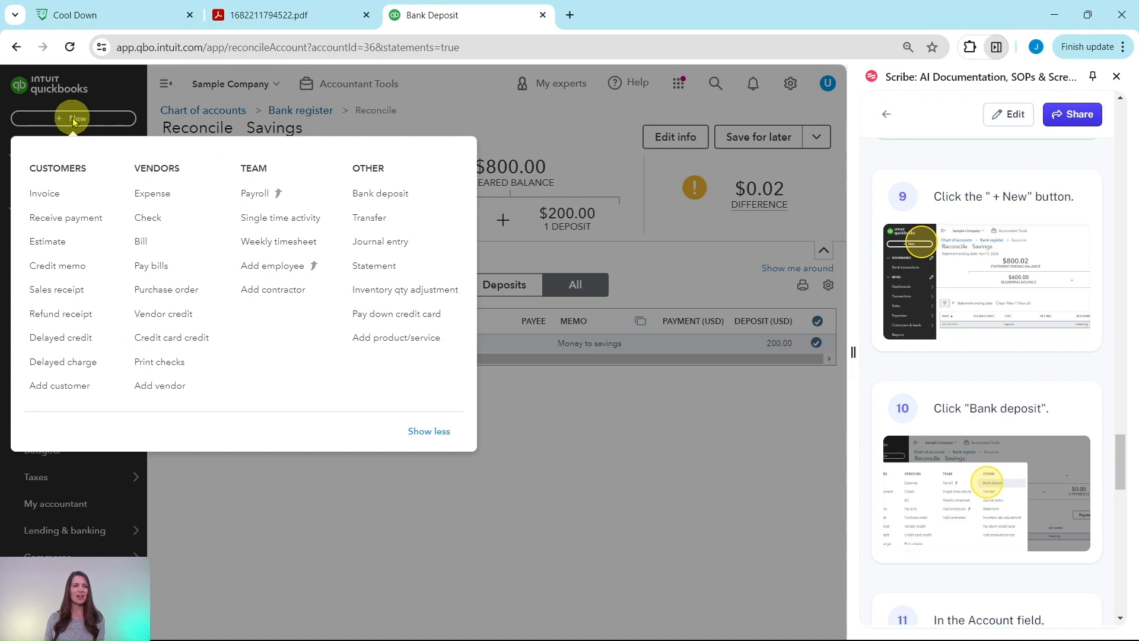
click(378, 199)
scroll(1016, 341, down, 6)
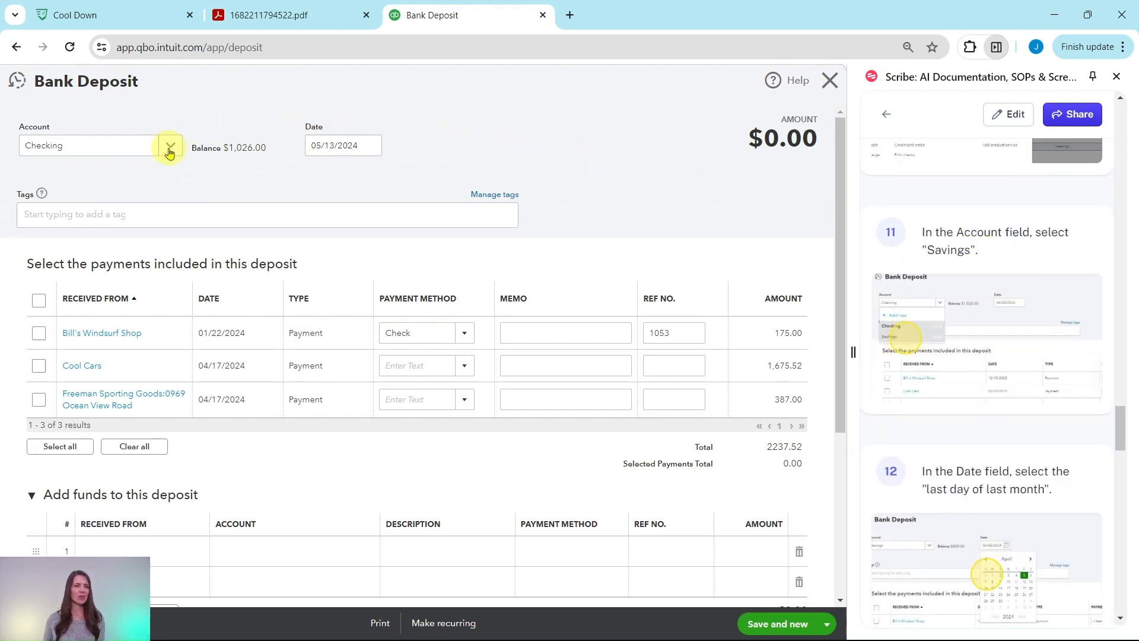
click(170, 148)
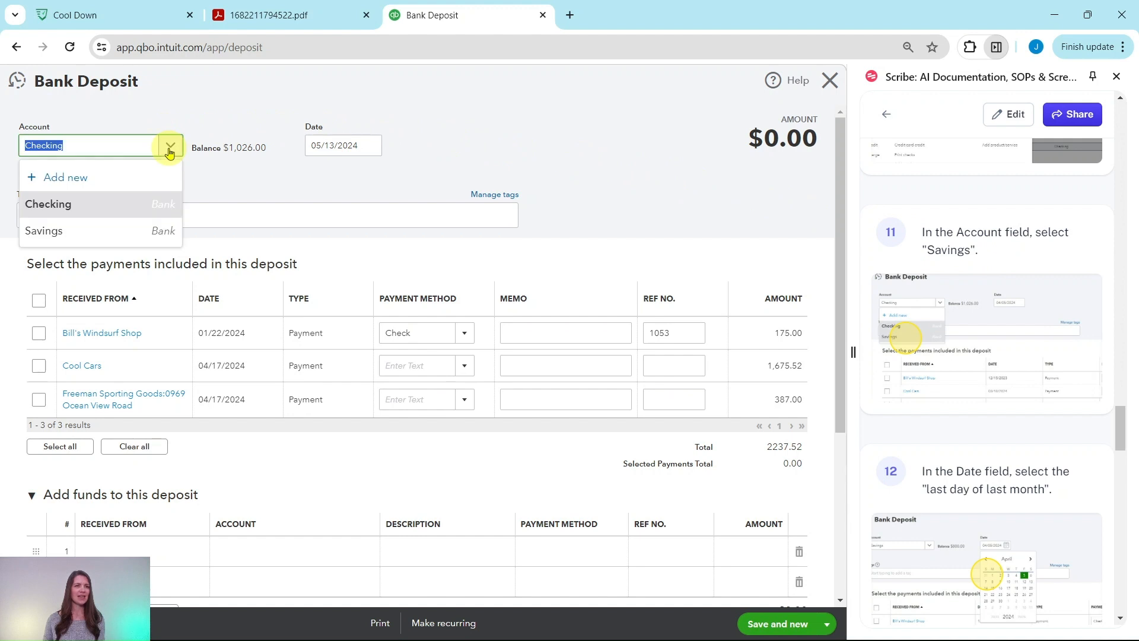
click(49, 238)
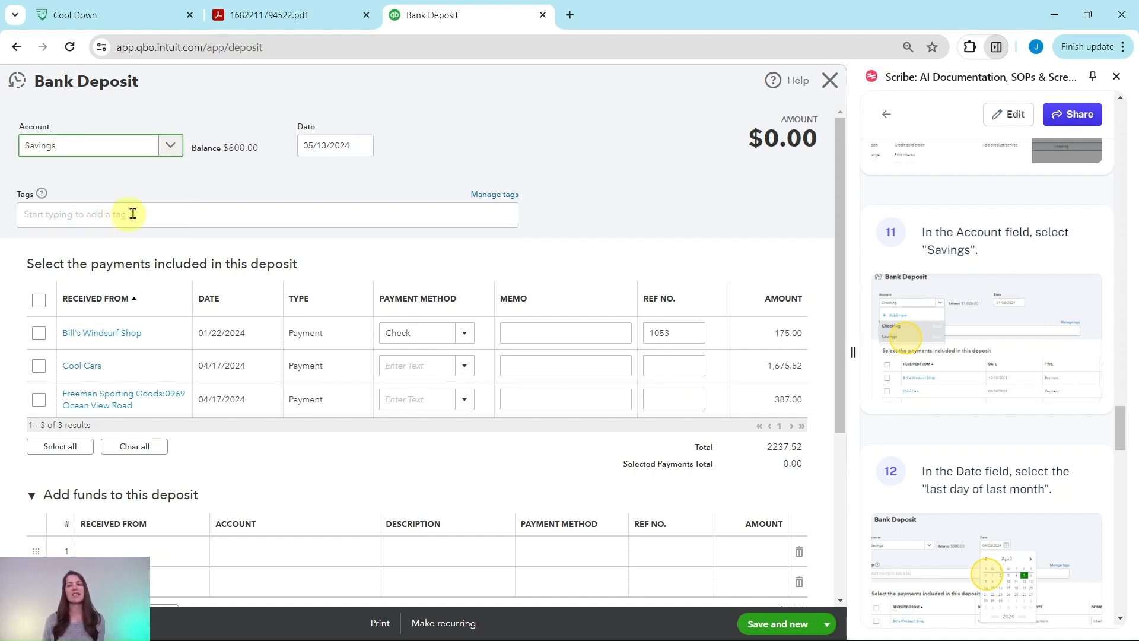
Set the deposit date to the last day of last month, 04/30/2024.
scroll(1075, 285, down, 4)
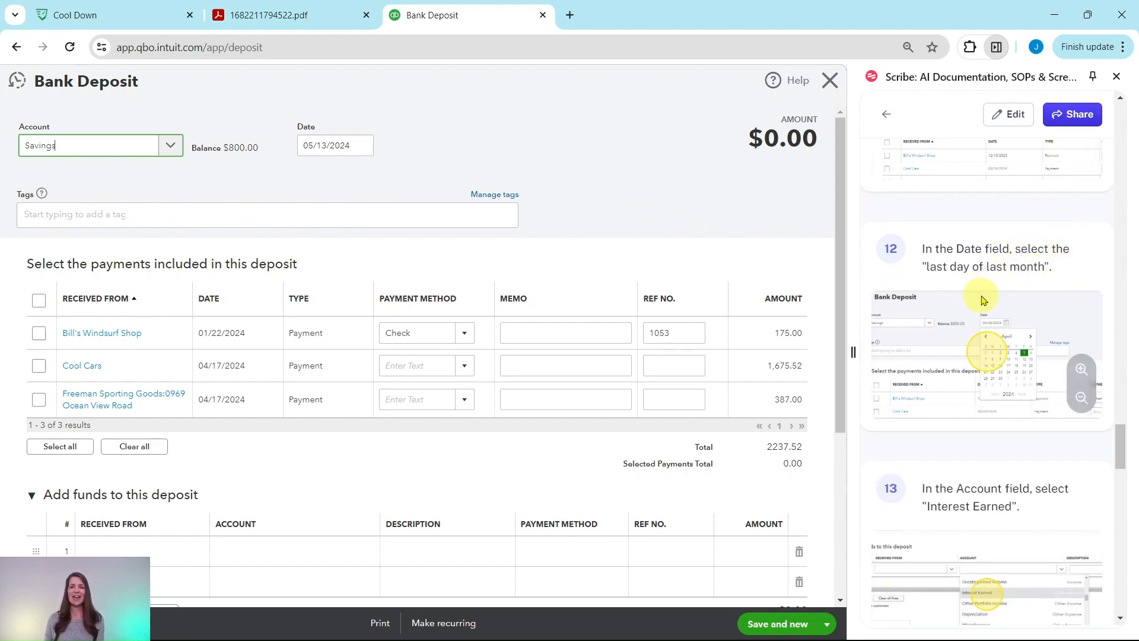
click(349, 146)
click(362, 147)
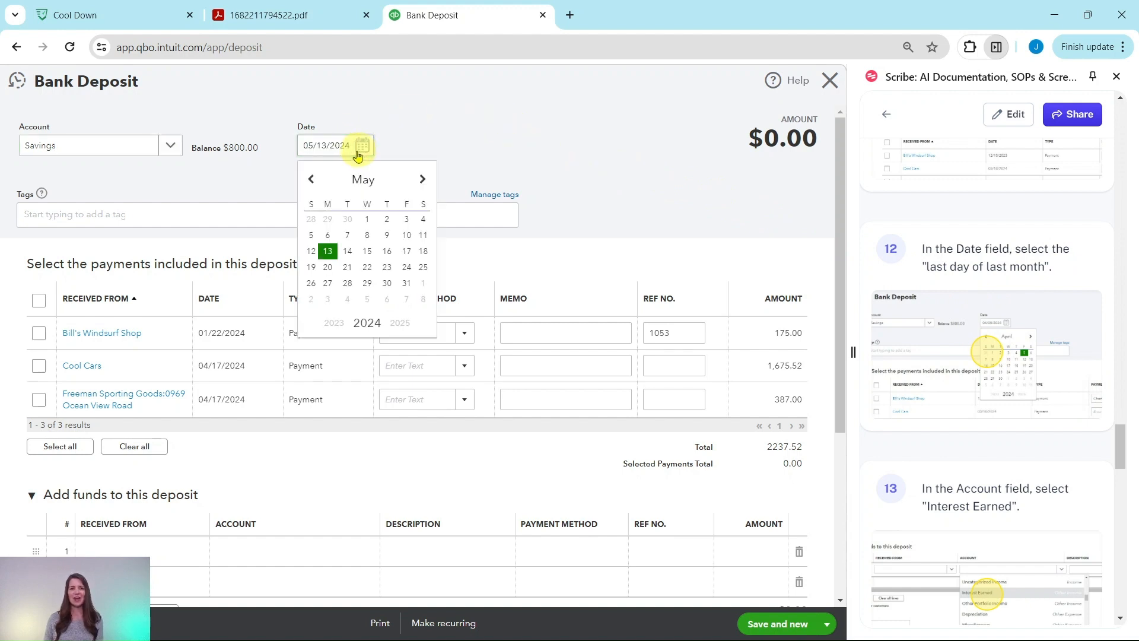
click(310, 180)
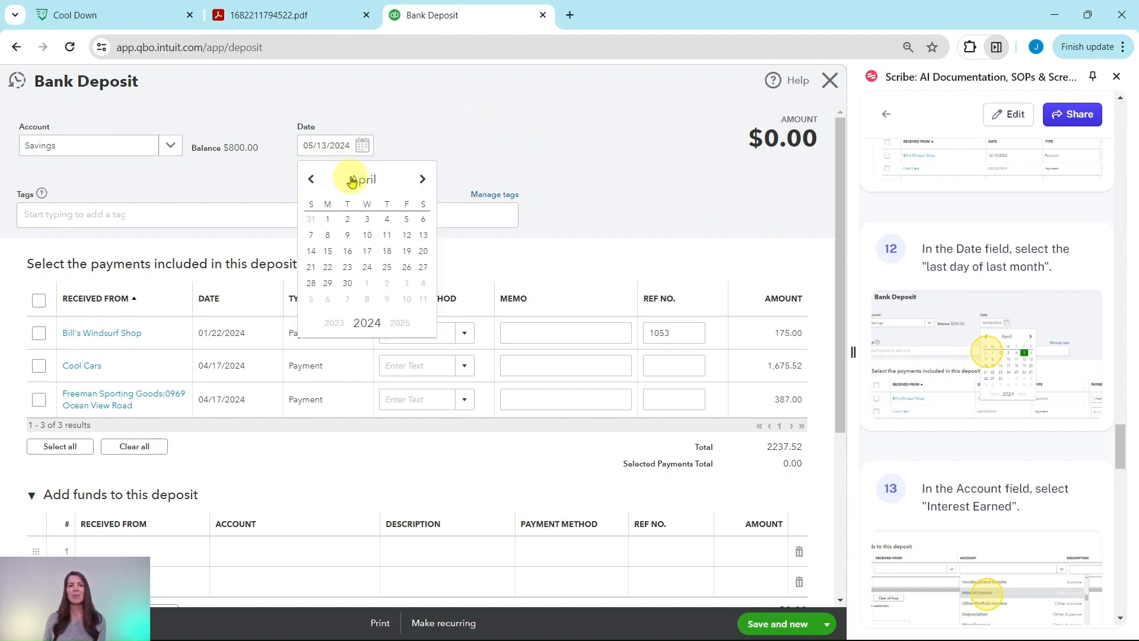
click(349, 283)
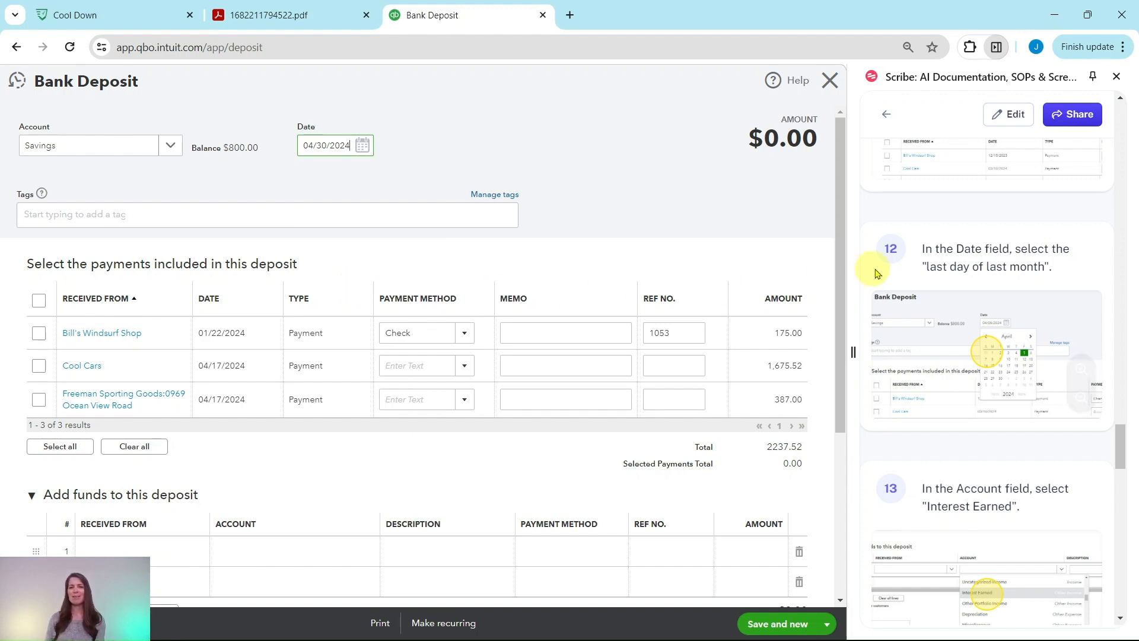
Assign the Interest Earned account to the first line of the funds added to this deposit.
scroll(955, 264, down, 3)
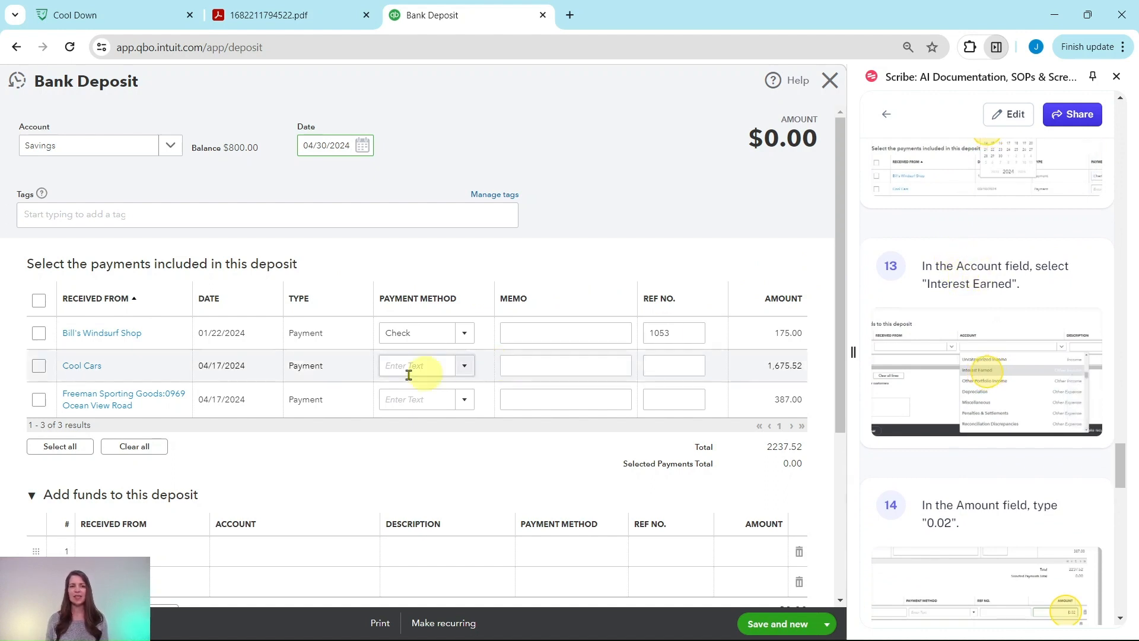
scroll(408, 372, down, 4)
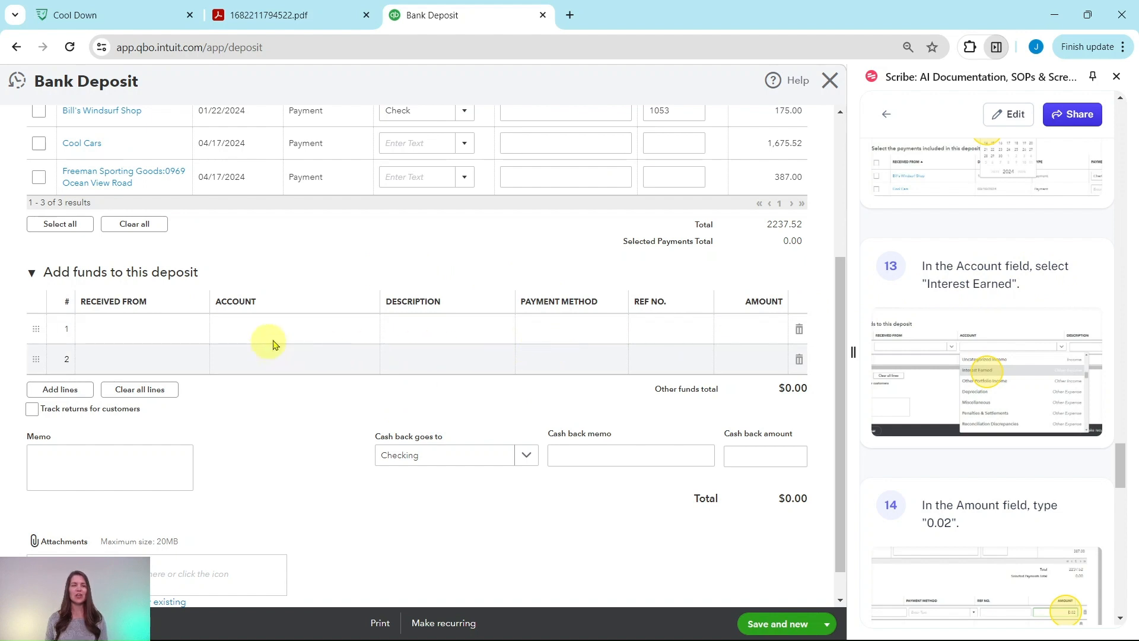
click(308, 333)
click(375, 330)
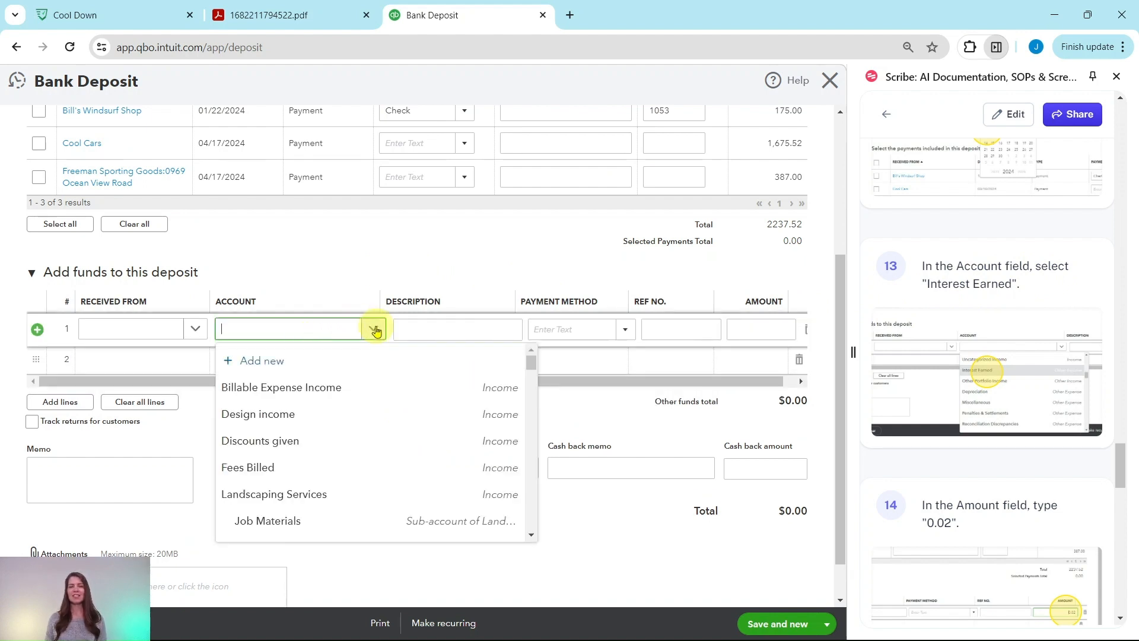
scroll(355, 440, down, 3)
scroll(355, 440, down, 1)
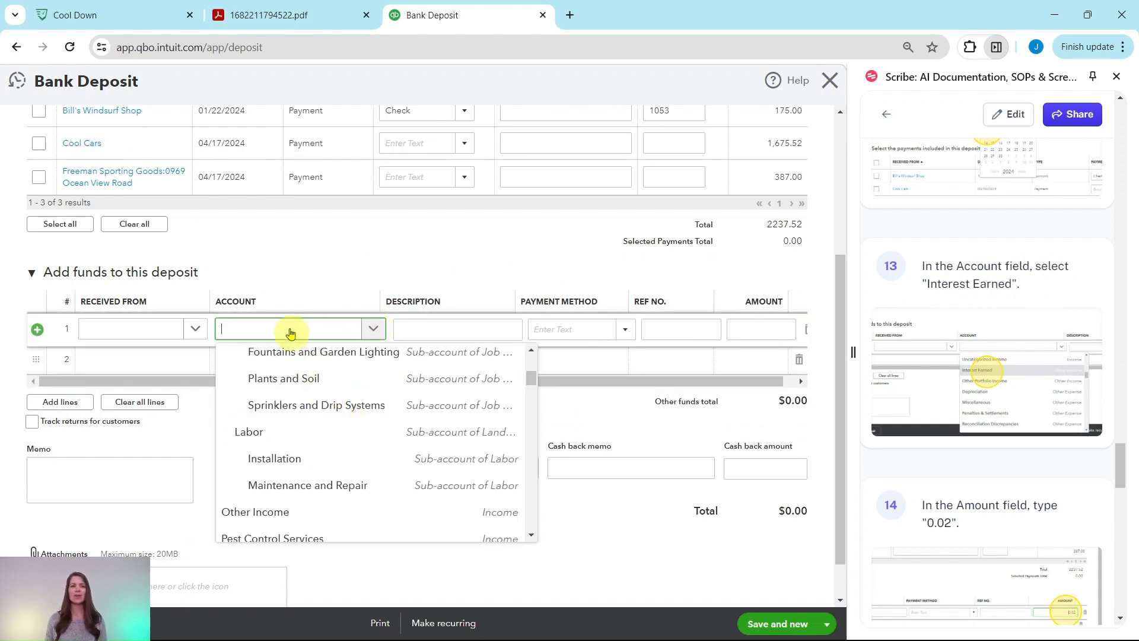
text(in)
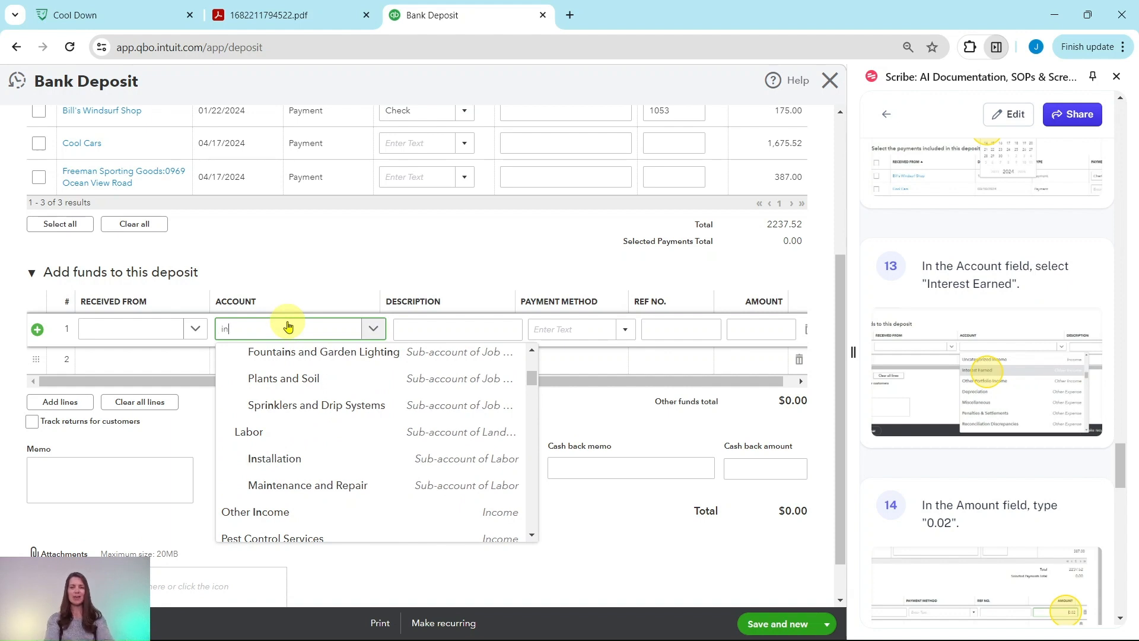
text(terest)
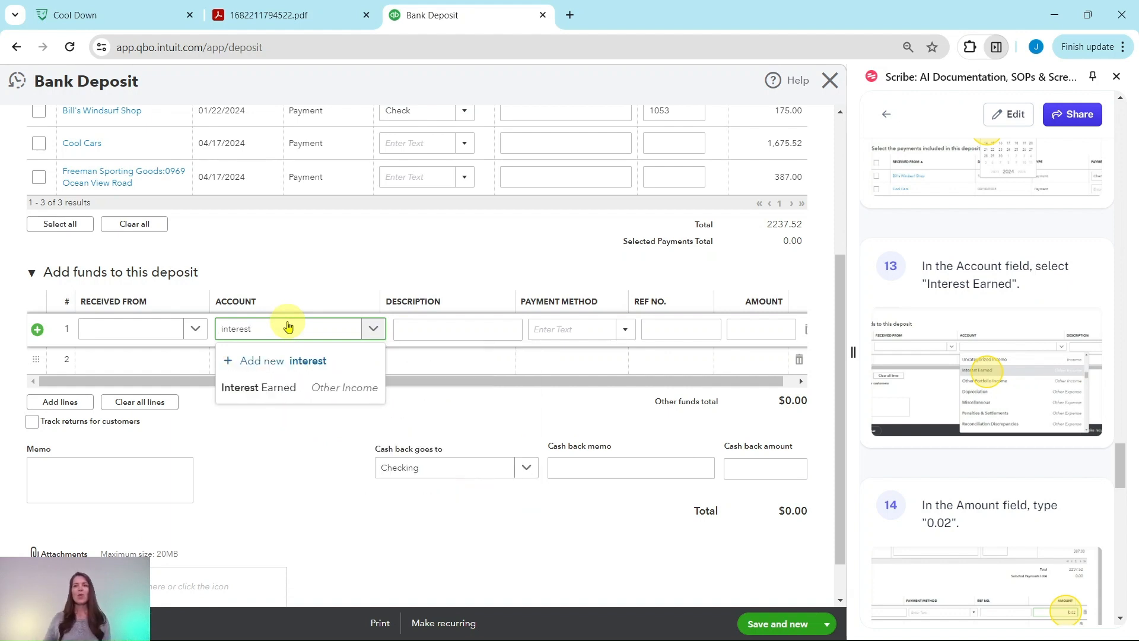
click(287, 397)
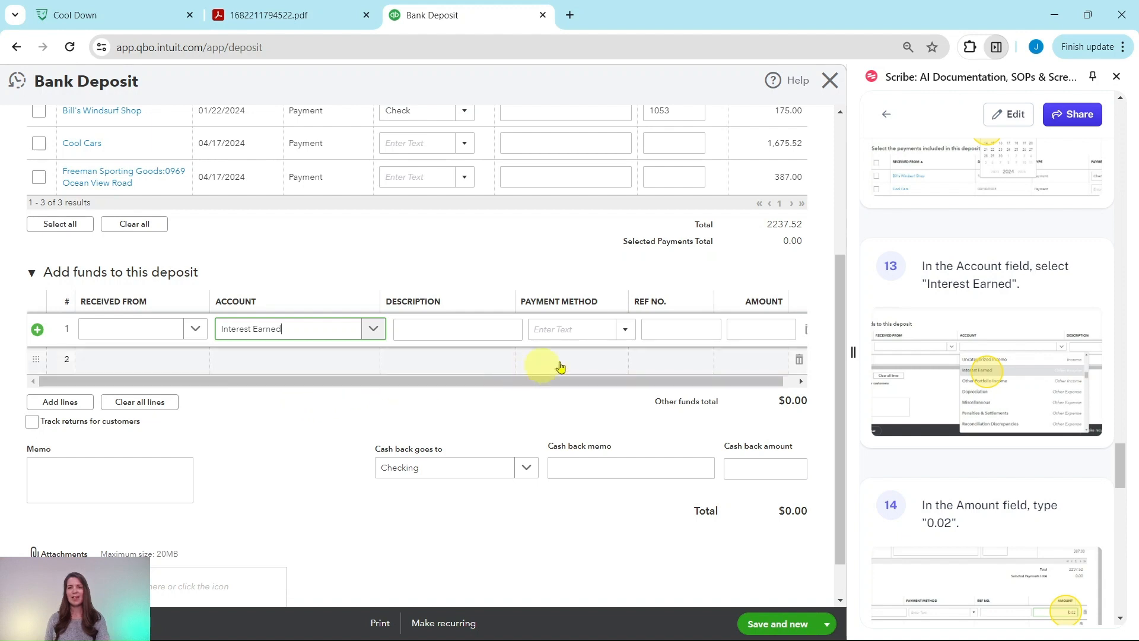
Look up the interest paid on the bank statement and enter 0.02 as the Interest Earned line's amount.
click(267, 17)
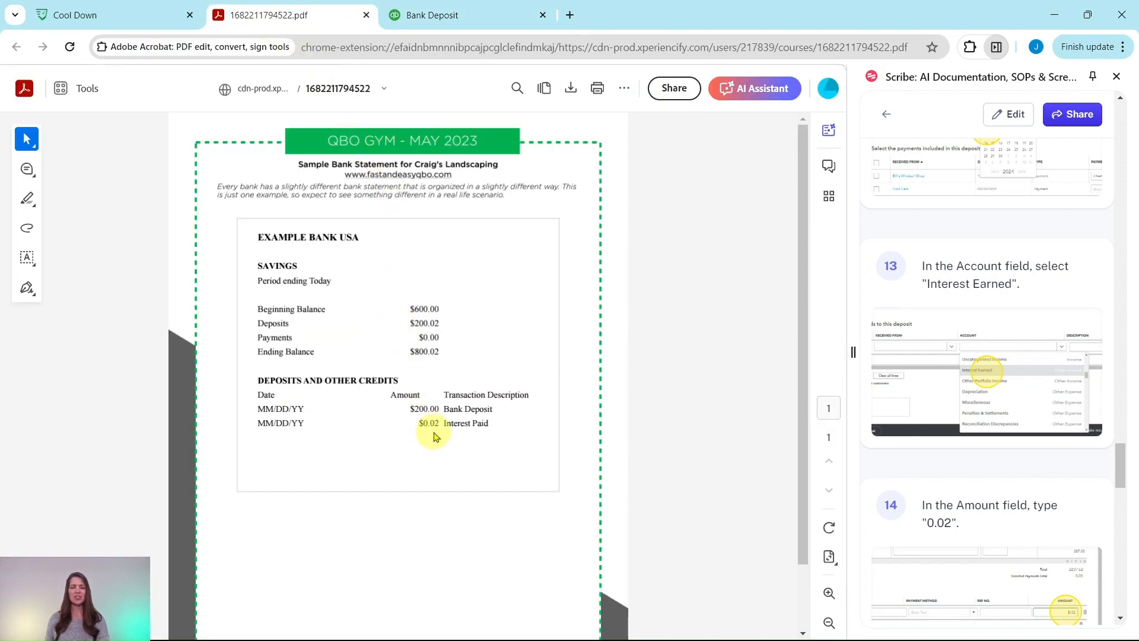
click(435, 15)
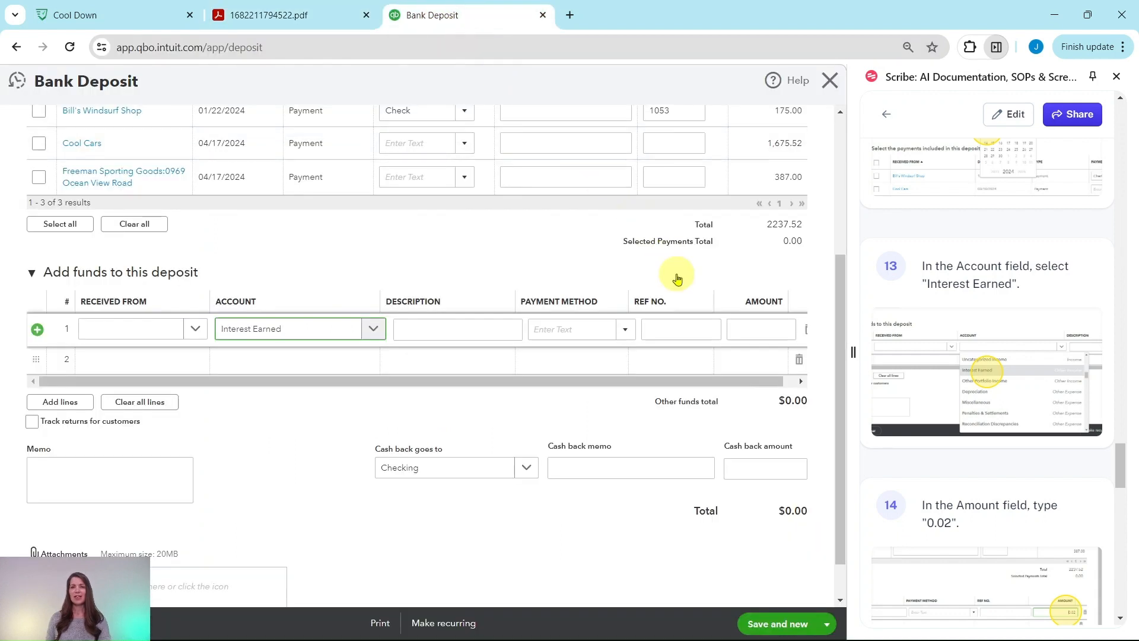
click(759, 331)
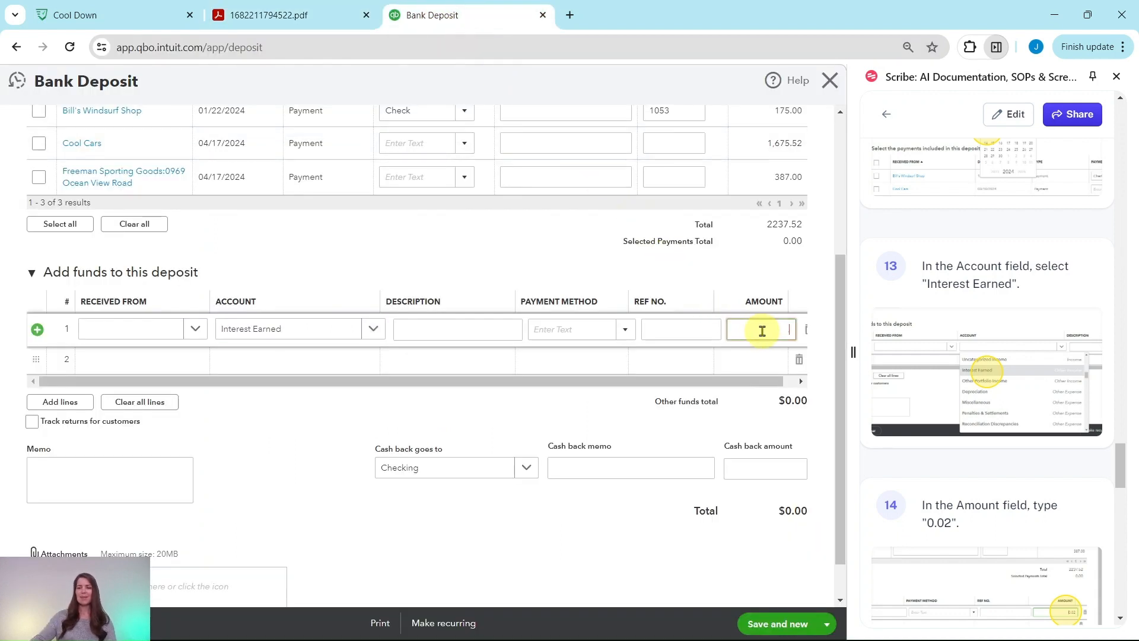
text(.02)
Save and close the interest deposit to return to the Savings reconciliation.
scroll(941, 327, down, 9)
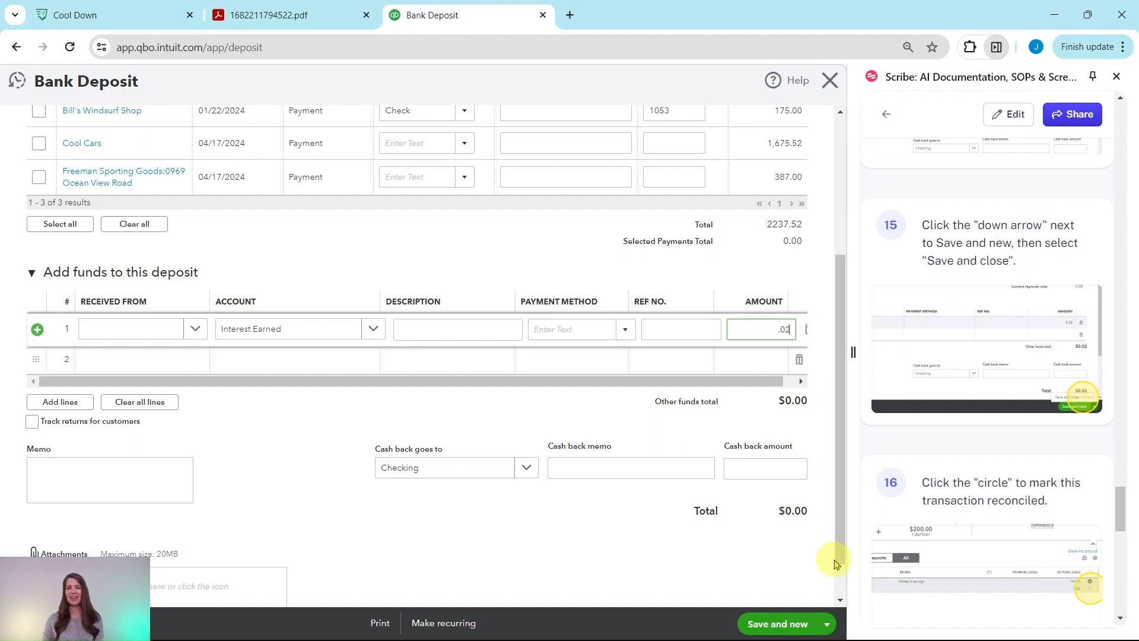
click(826, 628)
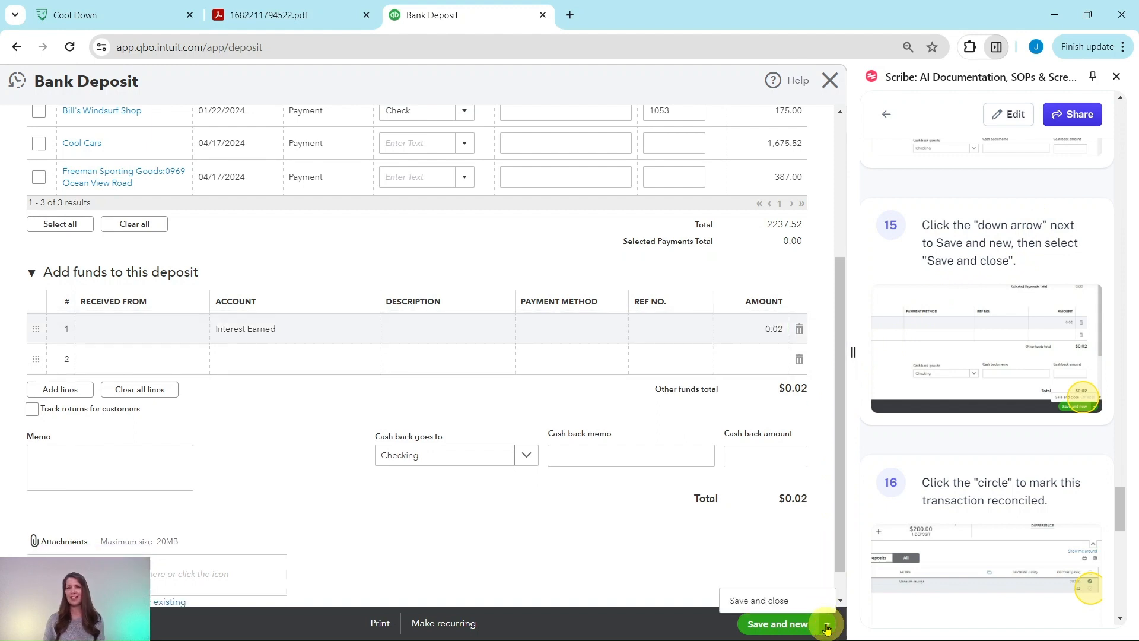
click(765, 601)
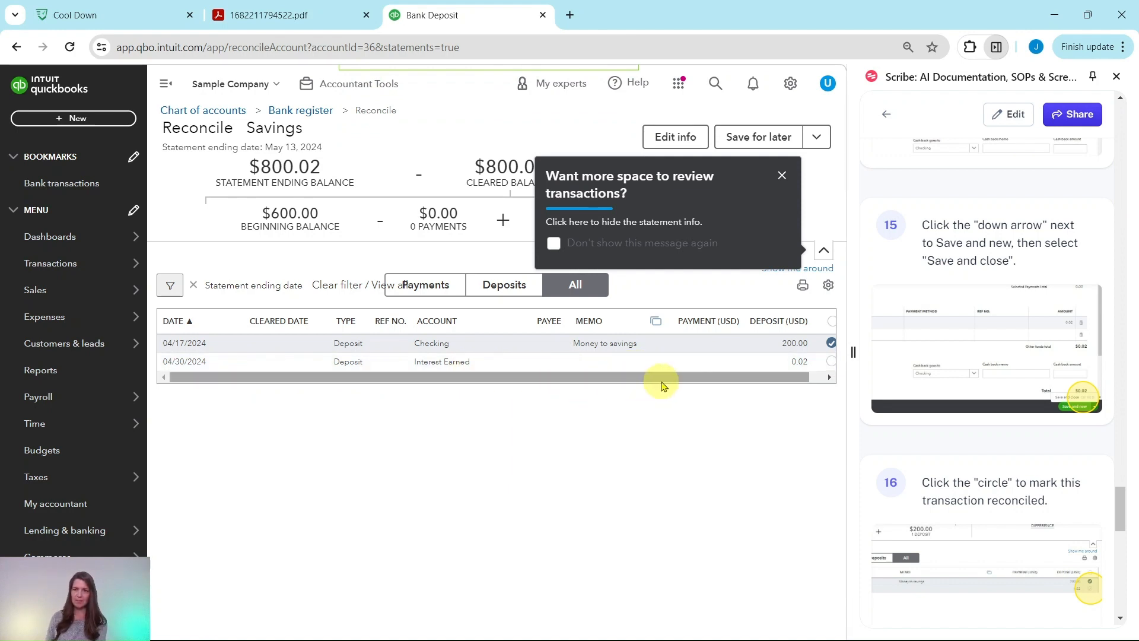
Mark the 04/30/2024 Interest Earned deposit of 0.02 as reconciled and dismiss the tip covering the statement difference.
drag(691, 379, 736, 382)
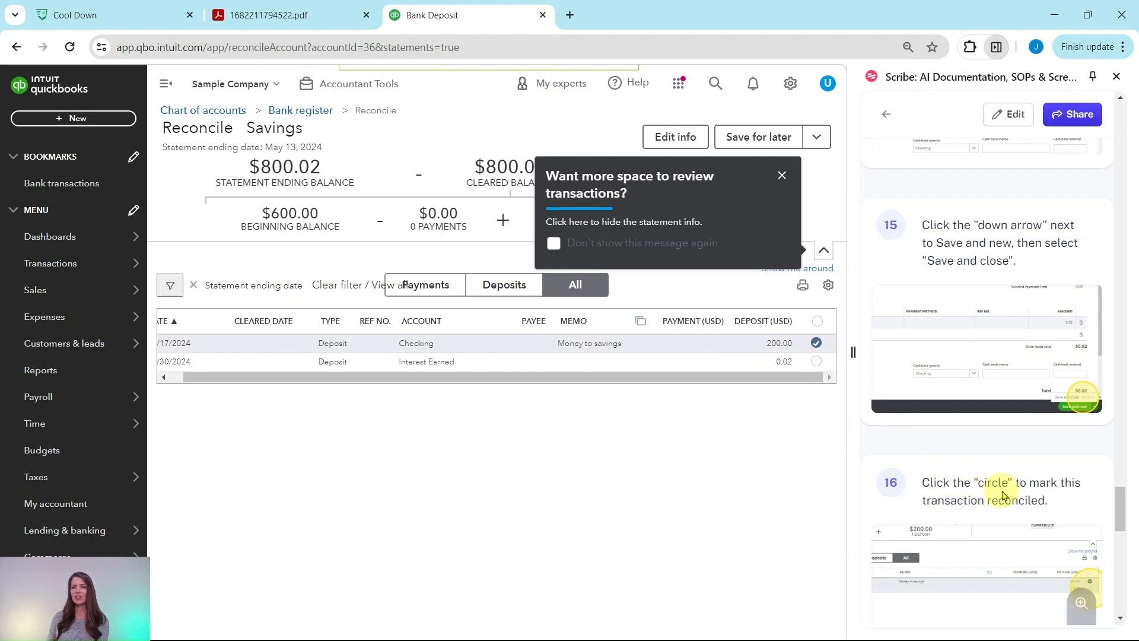
scroll(1003, 475, down, 3)
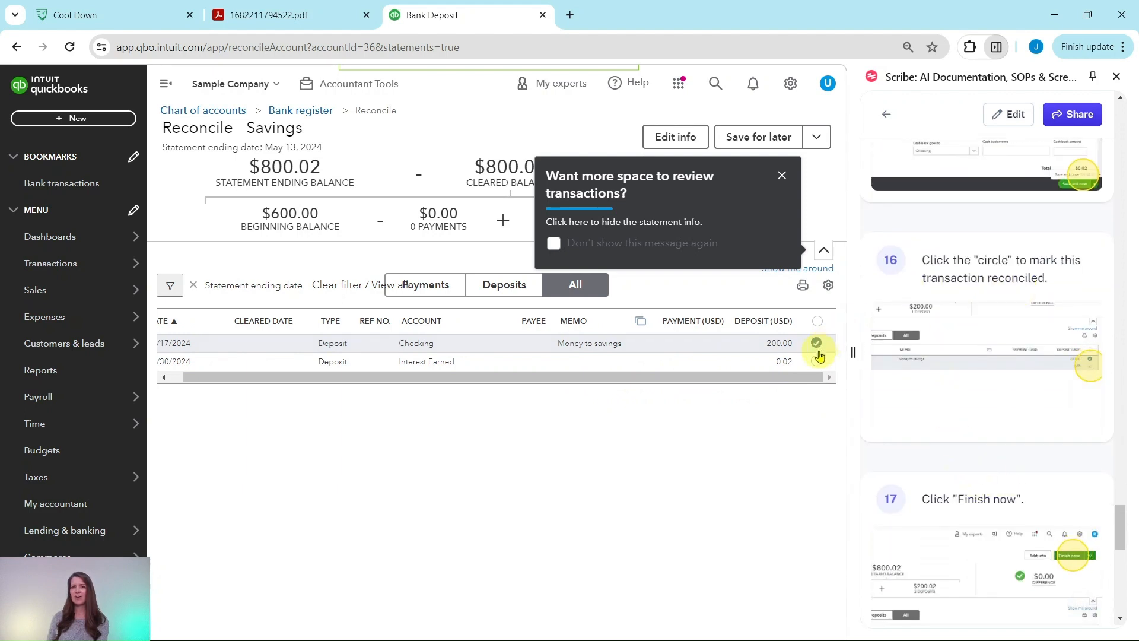
click(816, 362)
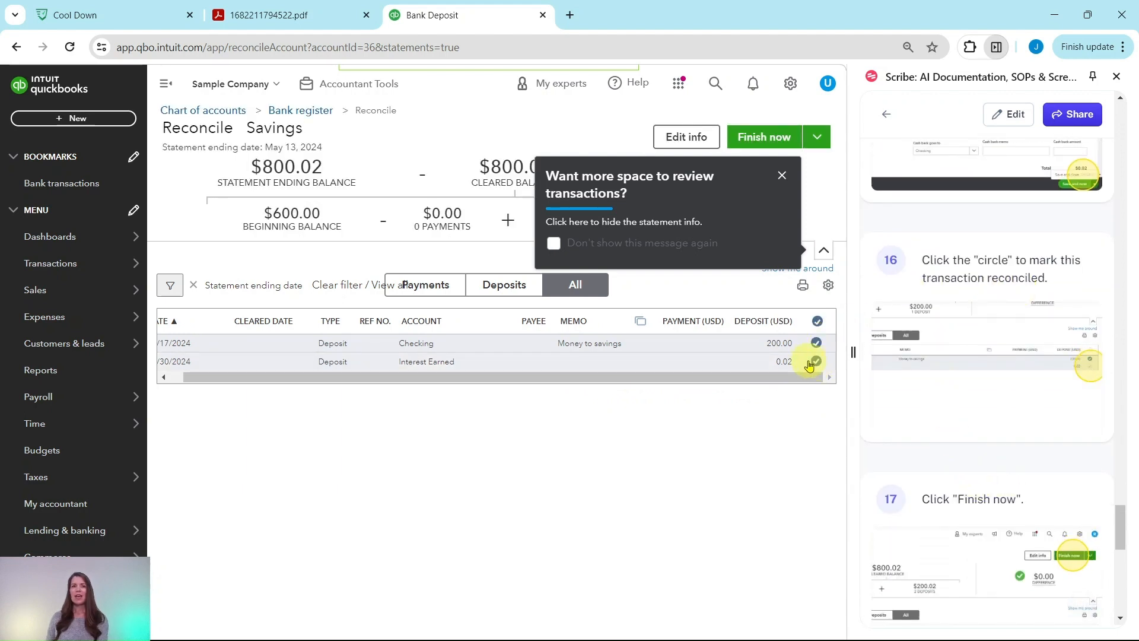
click(781, 174)
click(792, 209)
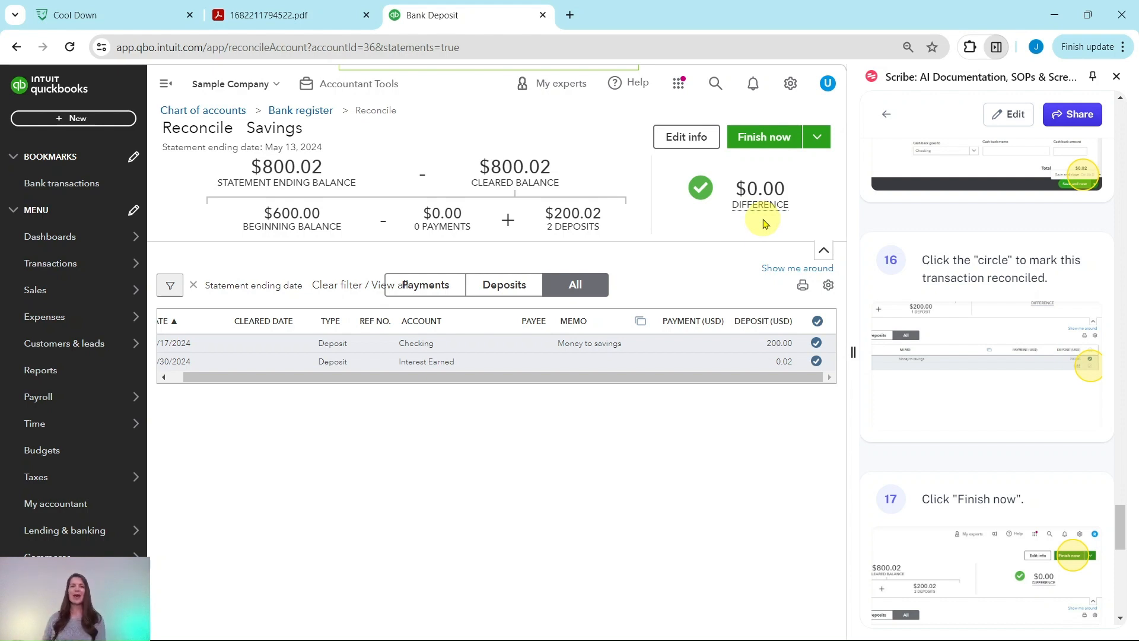
Finish the Savings reconciliation, read the guide's remaining instructions, and close the completion message without opening the report.
click(772, 146)
scroll(967, 242, down, 8)
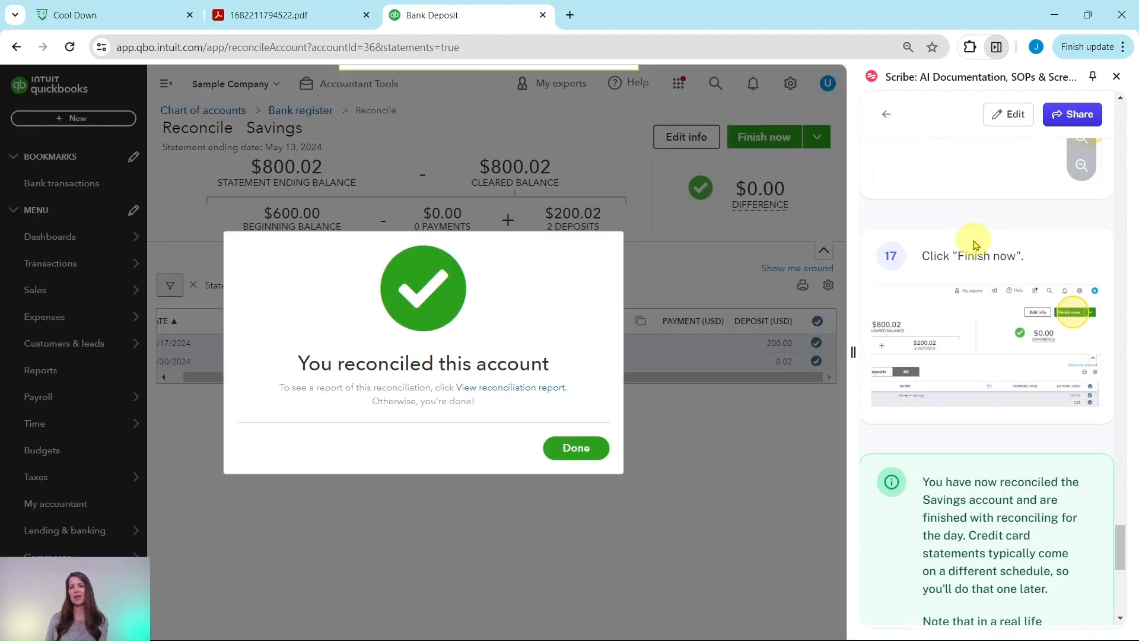
scroll(973, 244, down, 2)
scroll(975, 238, up, 1)
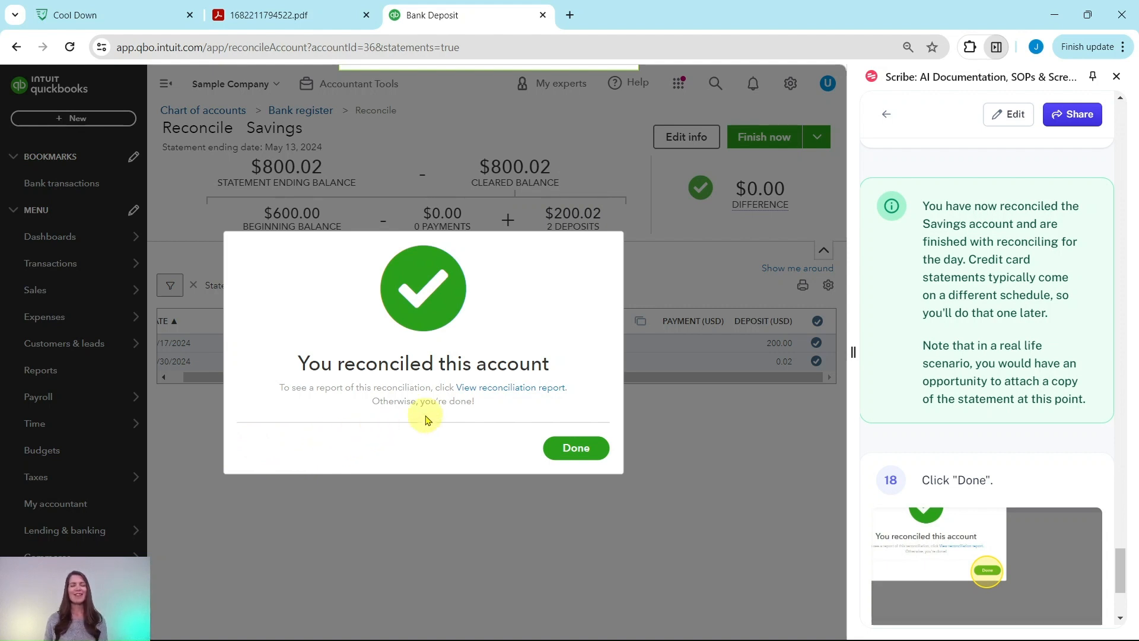
scroll(1049, 378, down, 4)
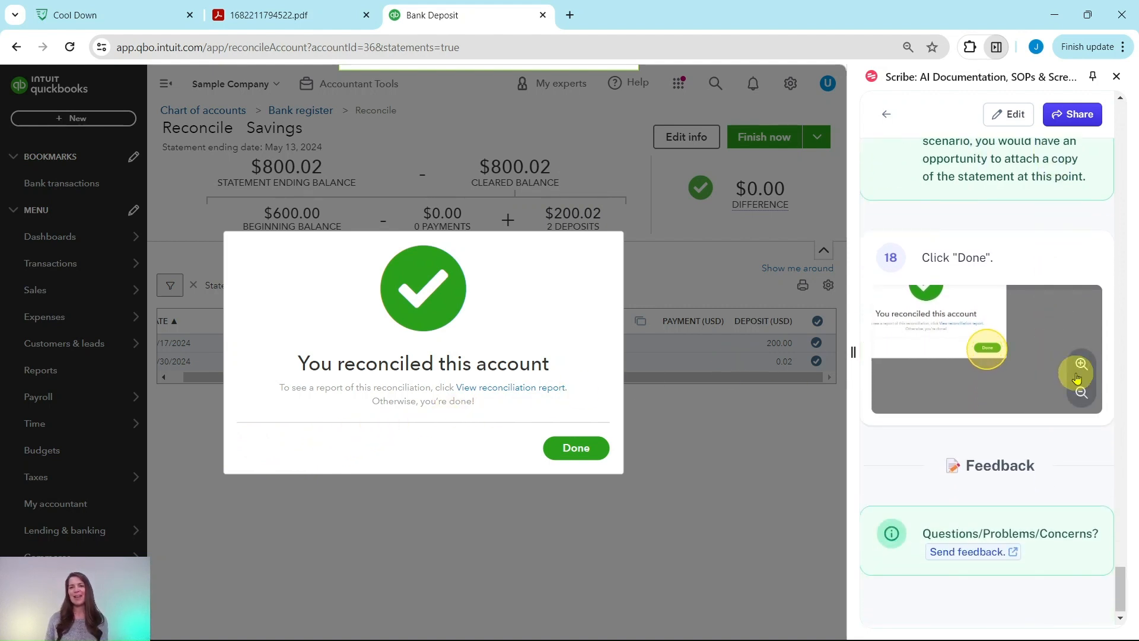
click(581, 449)
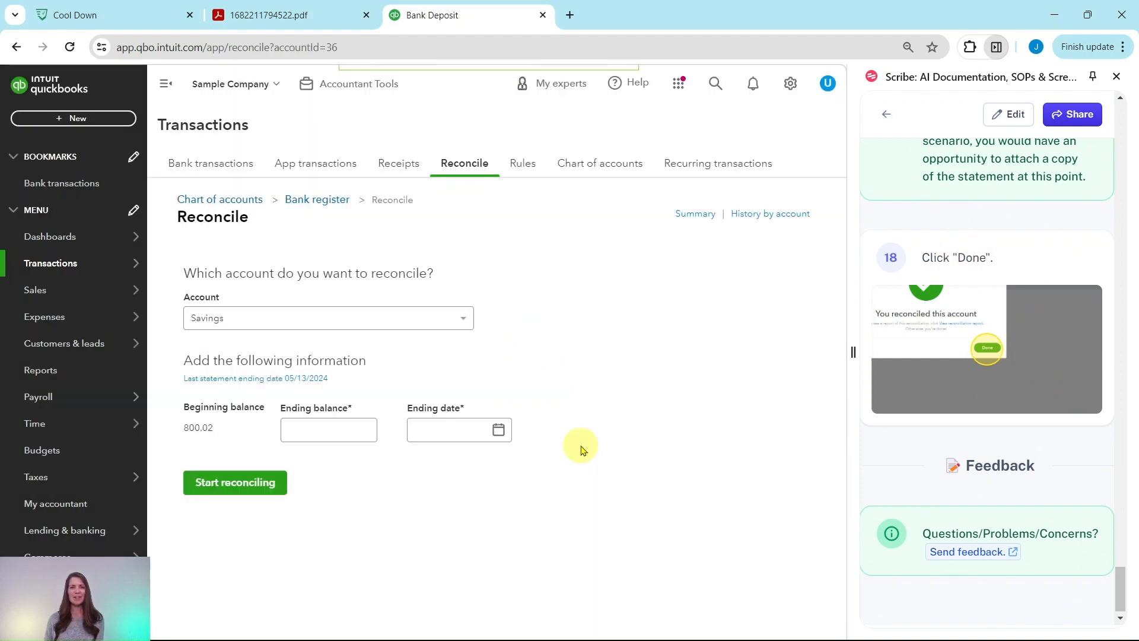